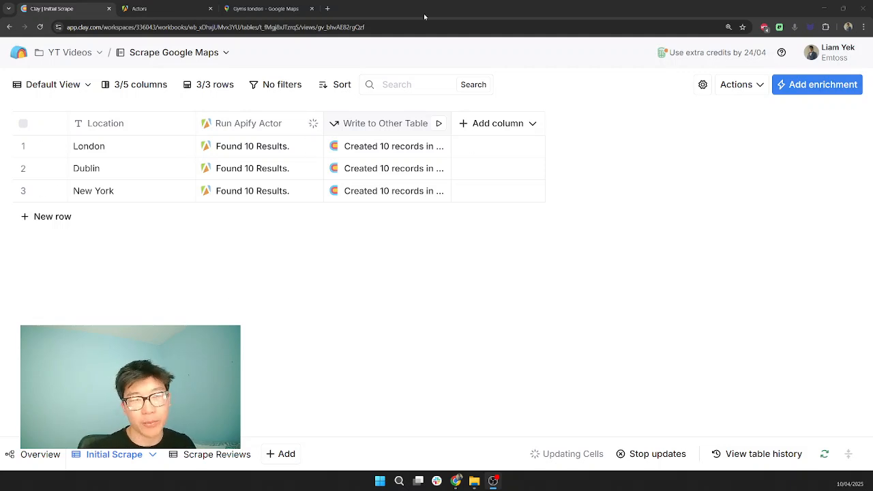
- Switch to Google Maps and look through the "Gyms london" search results
left_click(266, 8)
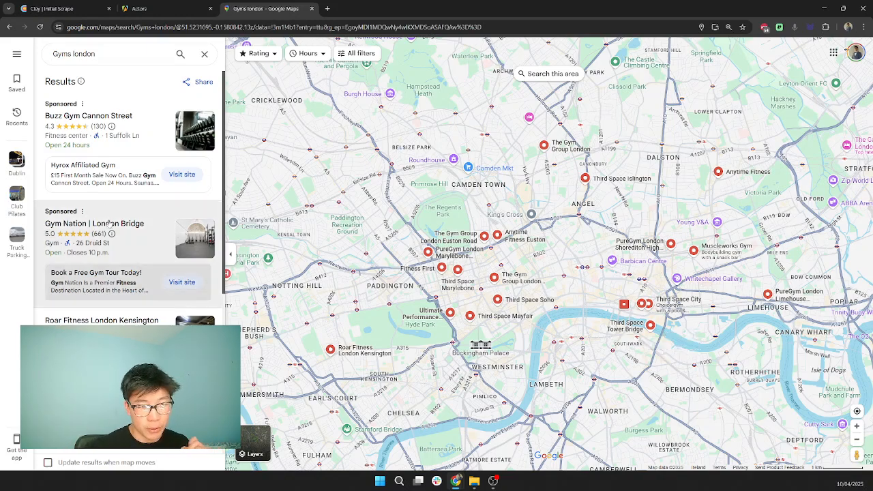
scroll(136, 289, "down", 5)
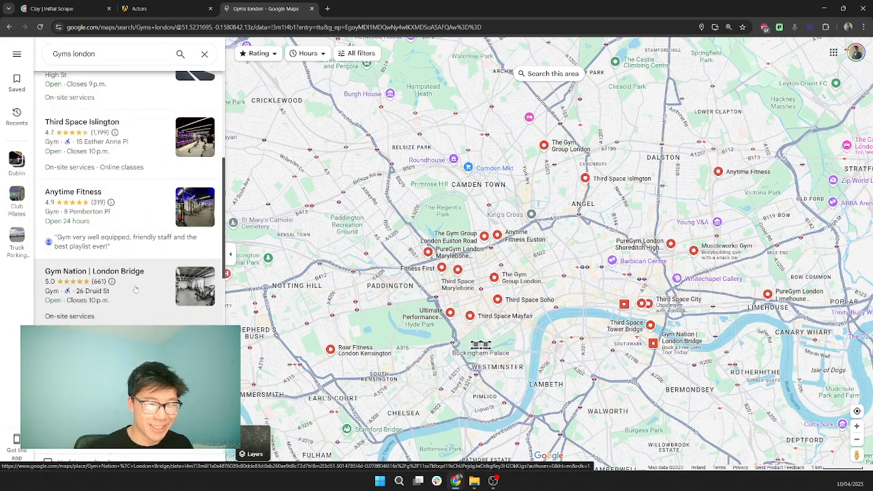
scroll(133, 283, "down", 7)
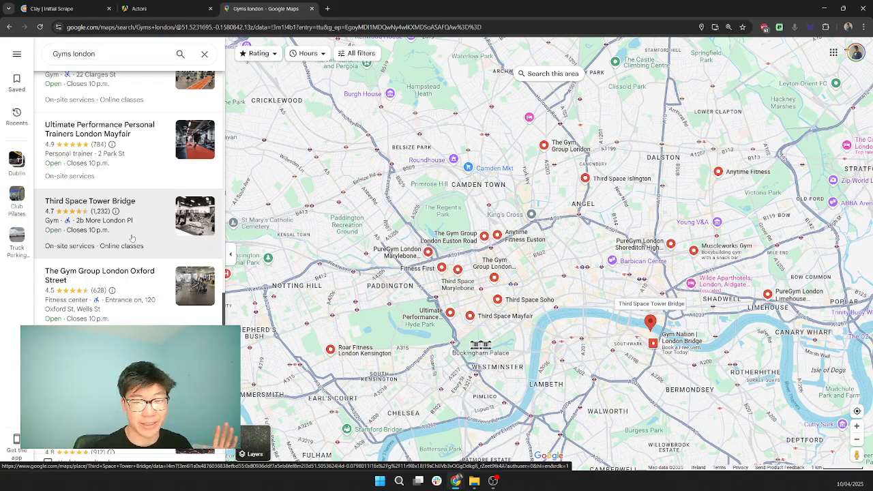
scroll(145, 232, "up", 10)
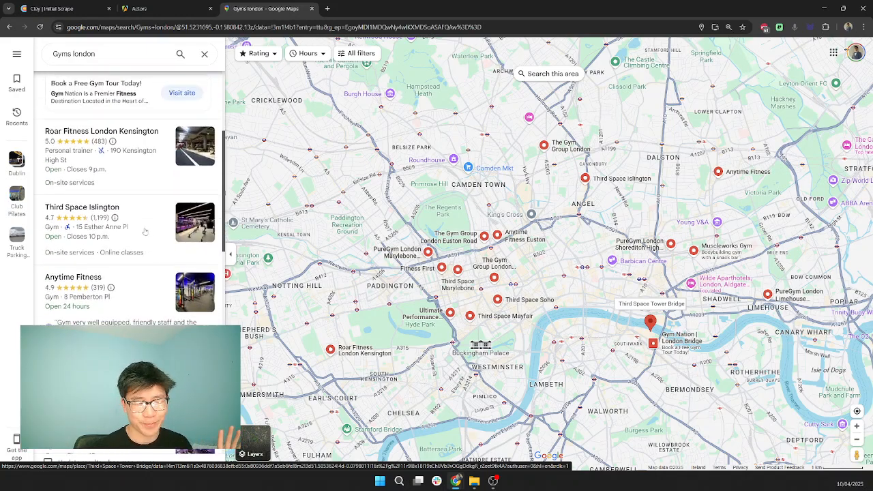
scroll(145, 232, "up", 3)
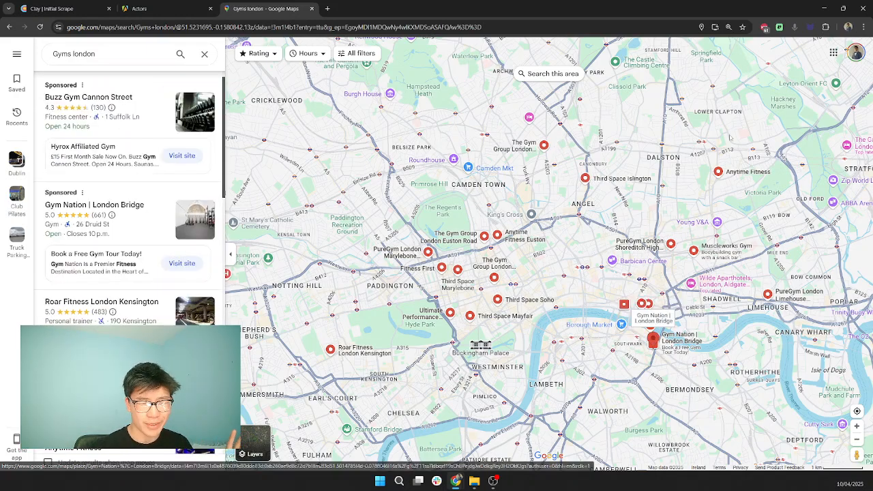
- Crawl the London gym results with the Instant Data Scraper extension, then close the scraper without exporting
left_click(825, 28)
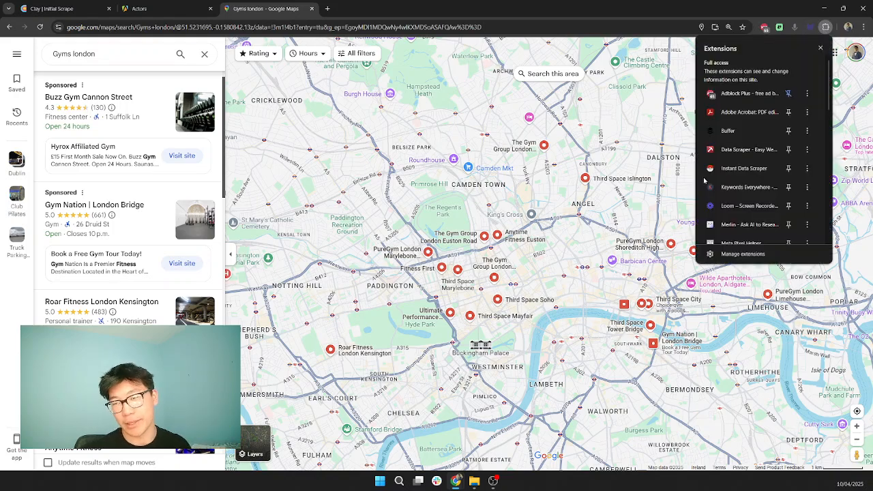
left_click(724, 171)
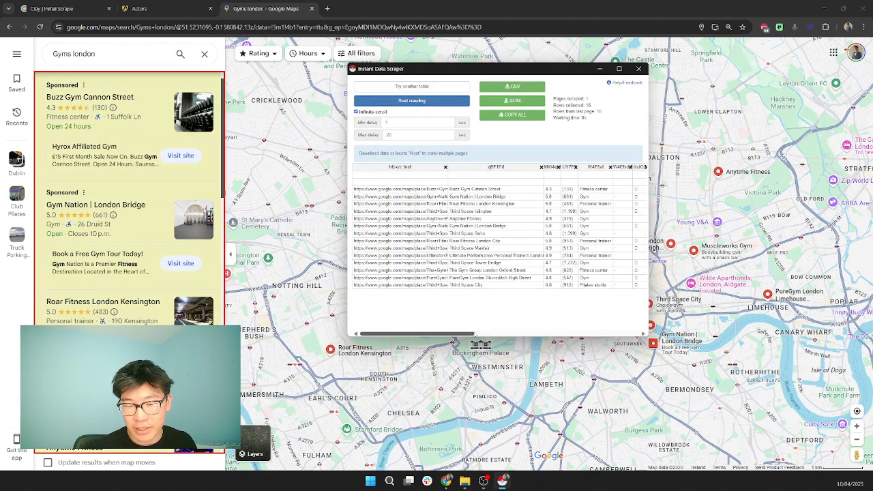
mouse_move(424, 334)
left_mouse_down()
mouse_move(558, 334)
mouse_move(408, 335)
left_mouse_up()
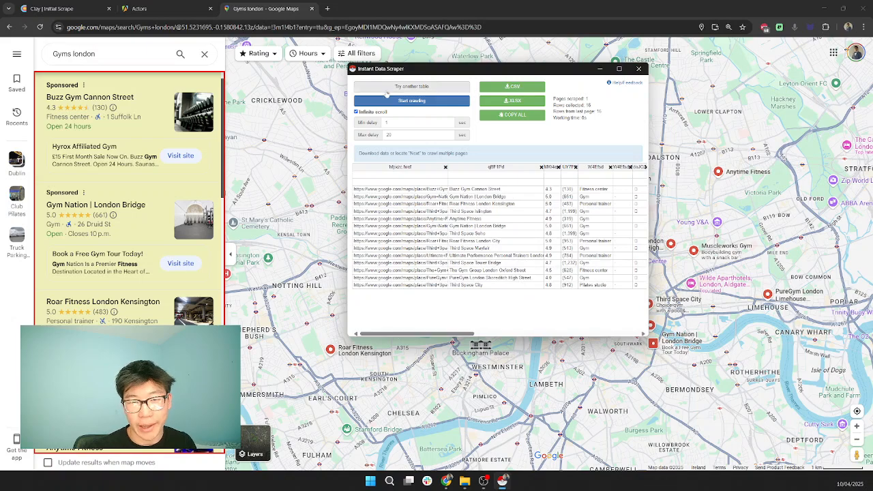
left_click(389, 101)
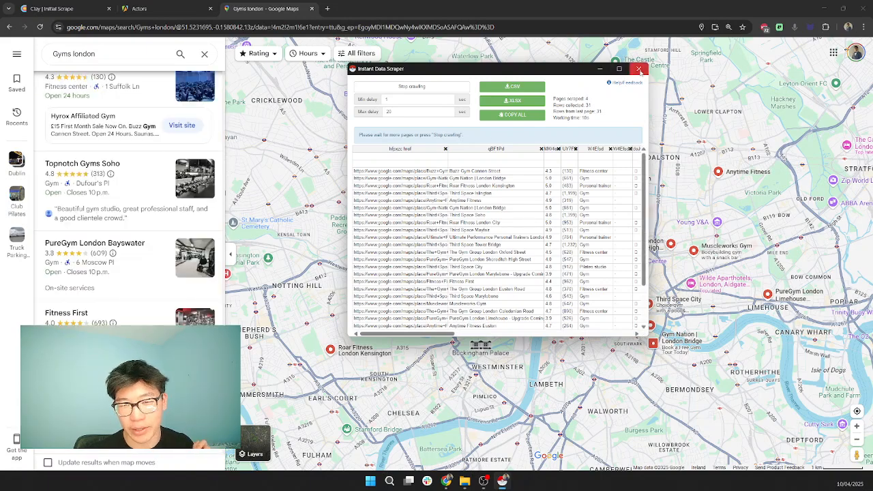
left_click(639, 68)
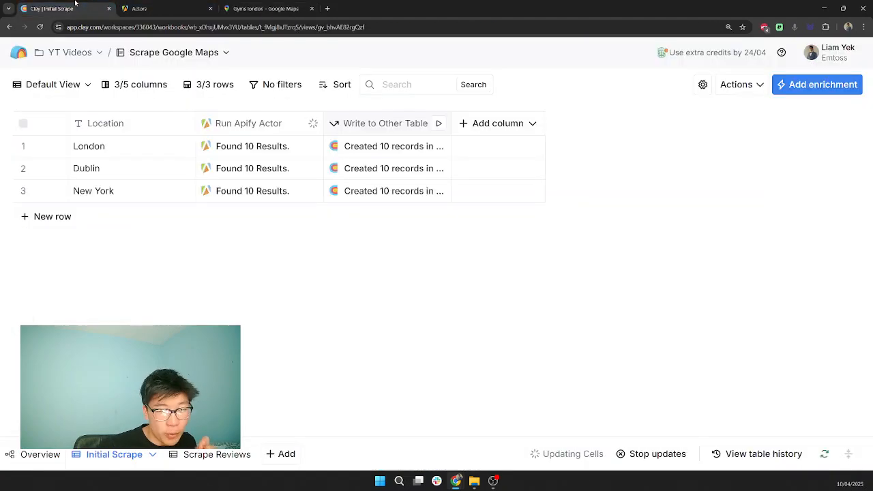
- Return to Clay's Initial Scrape table and check which columns it contains
left_click(83, 9)
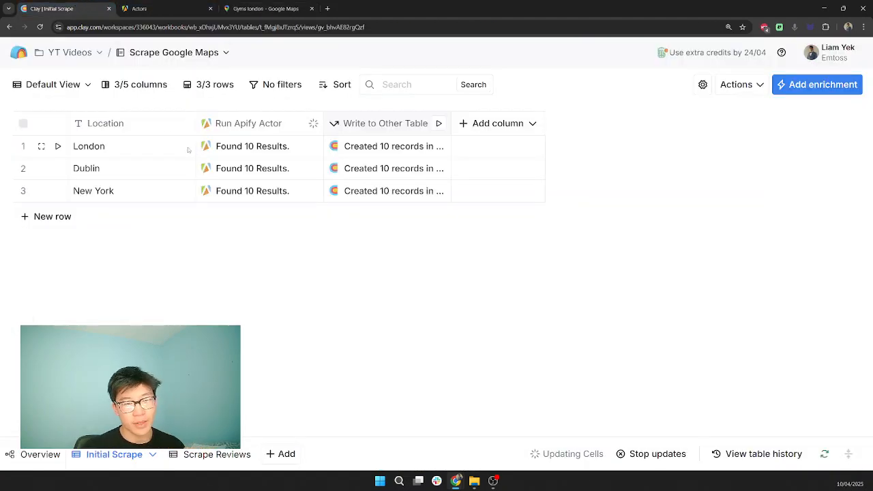
left_click(141, 84)
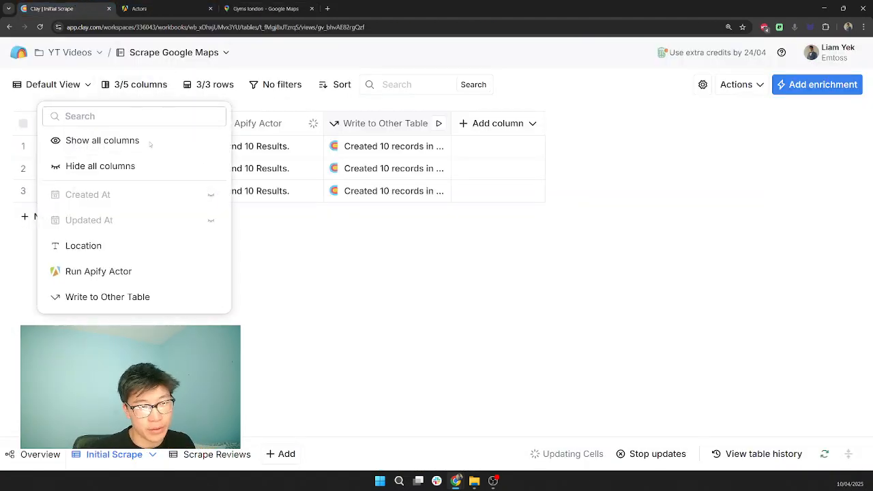
left_click(326, 287)
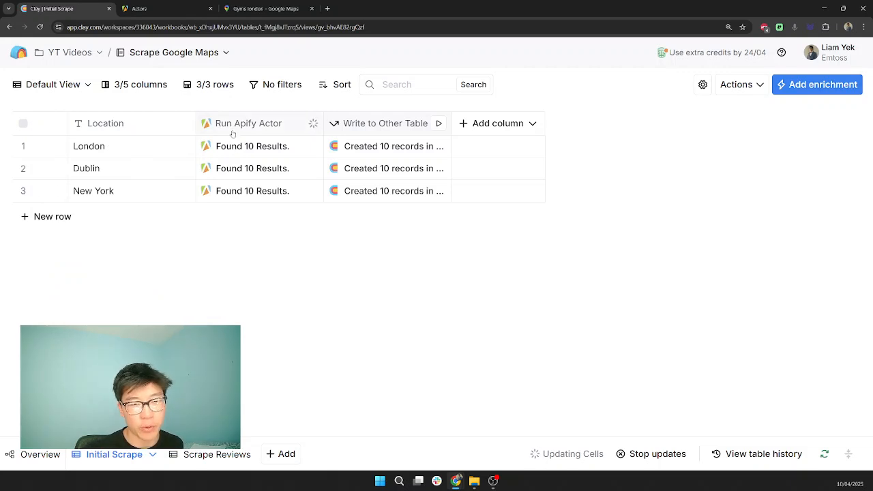
- Switch to Apify, open the Google Maps Extractor actor and examine its search term, location and other input fields
left_click(173, 12)
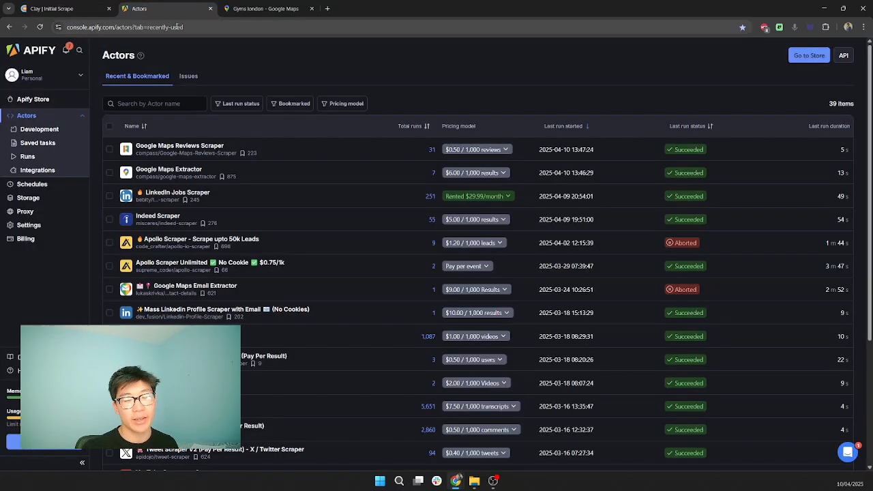
left_click(304, 171)
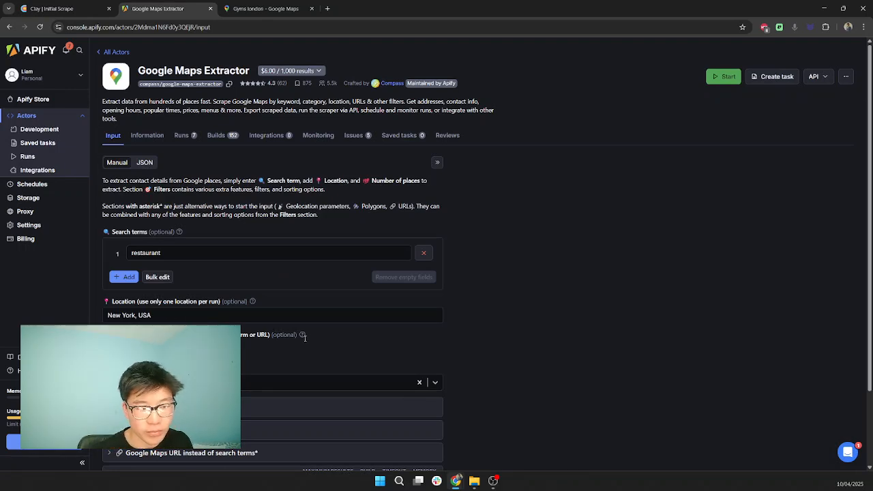
scroll(173, 231, "down", 2)
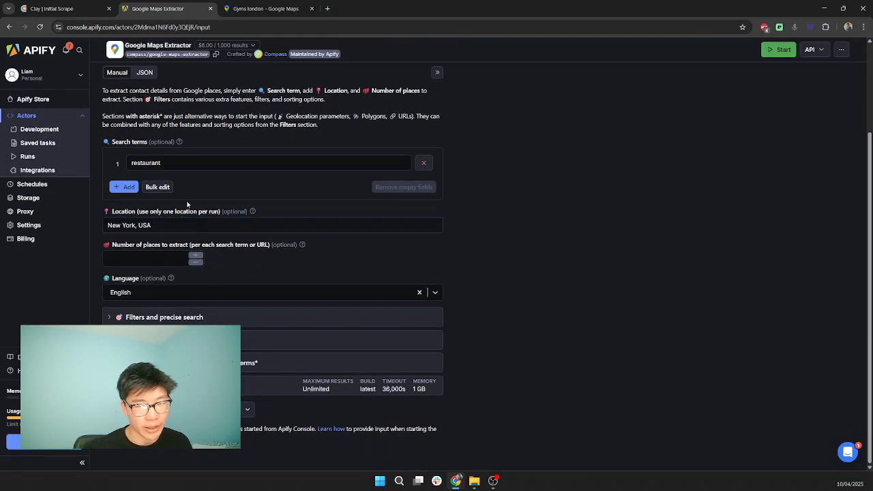
double_click(177, 164)
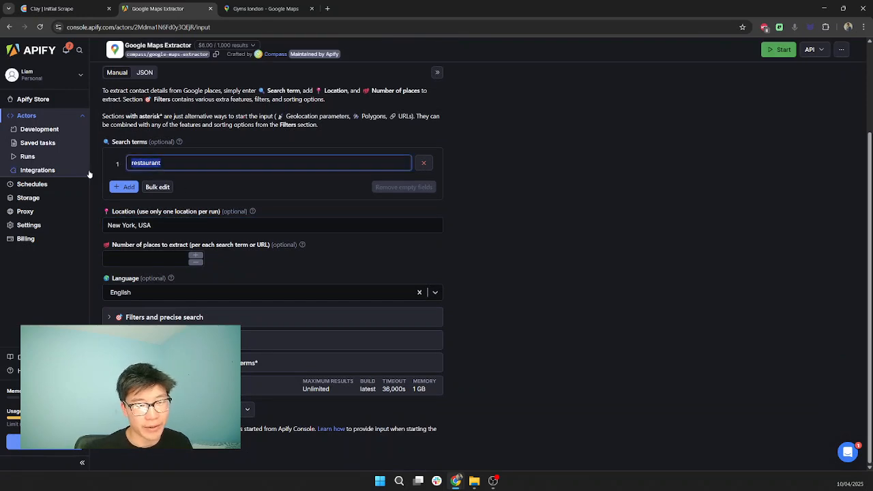
left_click(155, 224)
left_click(606, 267)
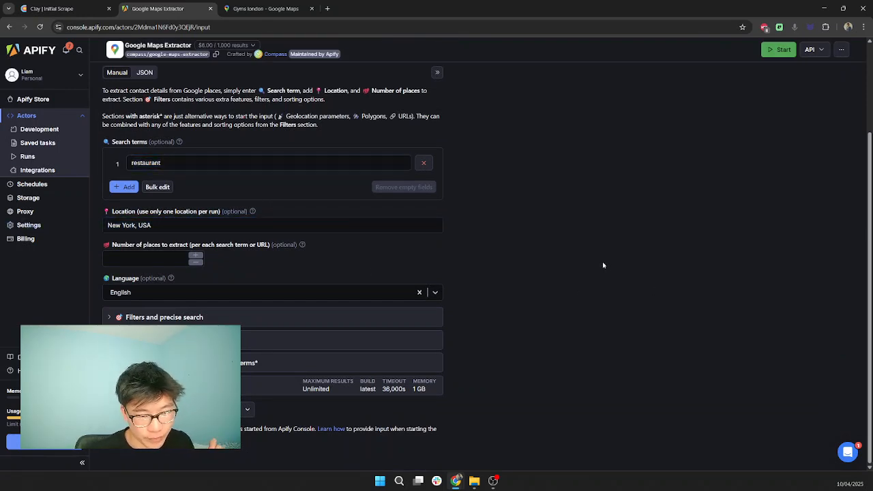
scroll(231, 242, "up", 1)
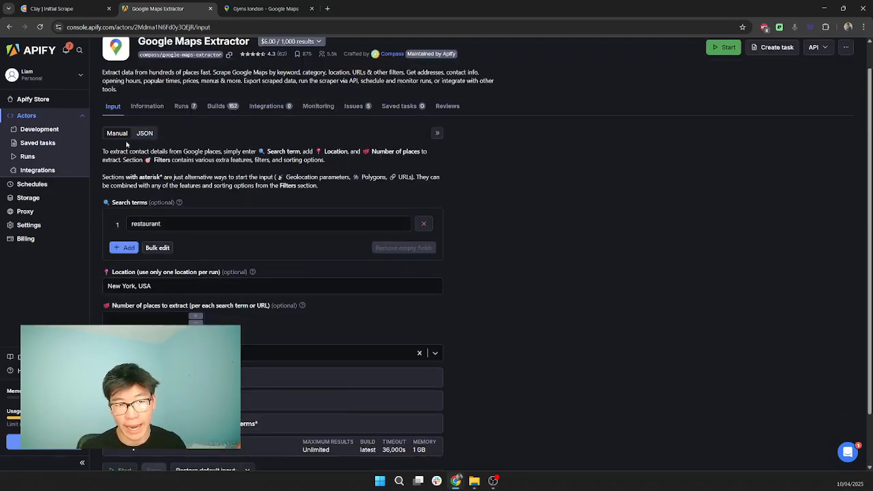
scroll(325, 339, "down", 1)
scroll(271, 288, "up", 2)
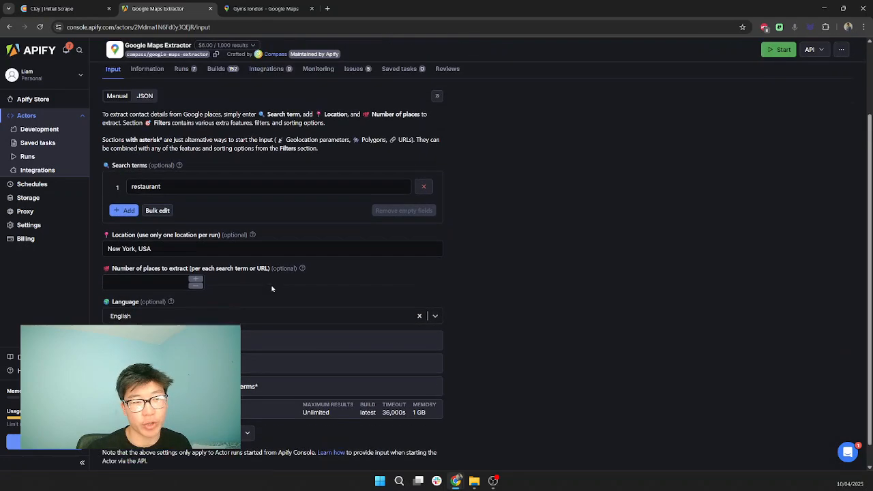
scroll(172, 278, "down", 1)
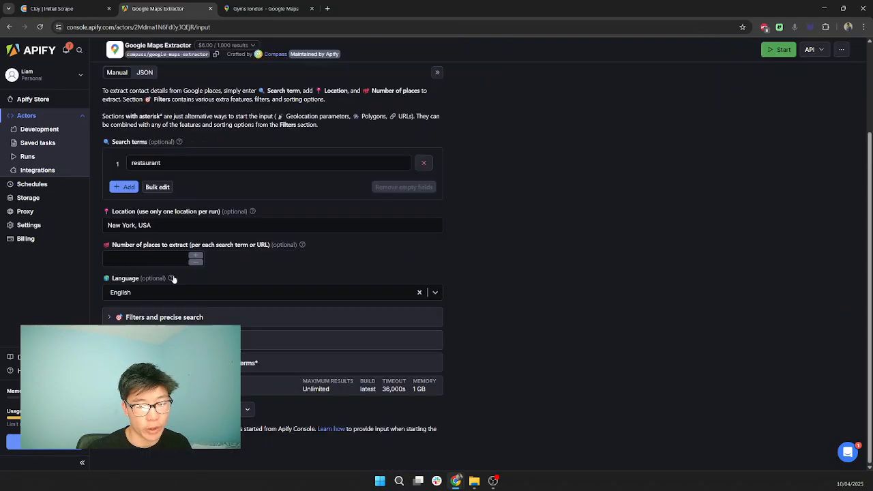
- Examine the filter options, the Google Maps URL section and the number of places field of the actor's input
left_click(188, 322)
scroll(188, 322, "down", 2)
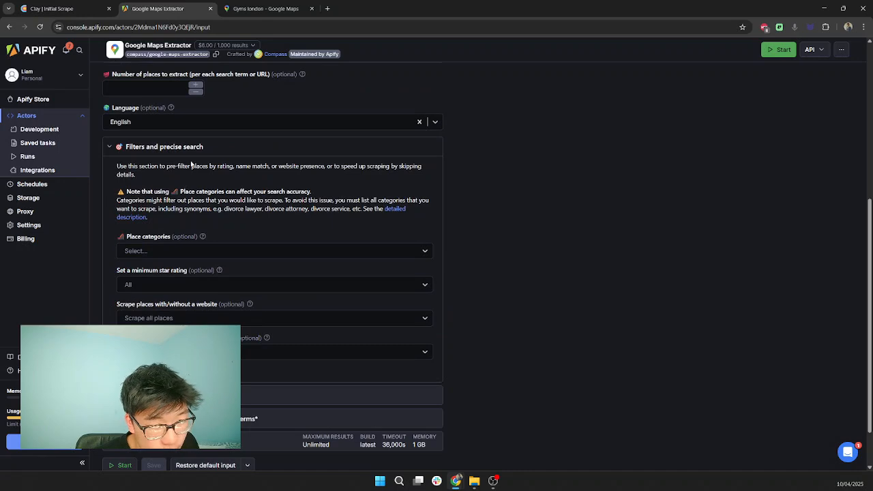
left_click(191, 150)
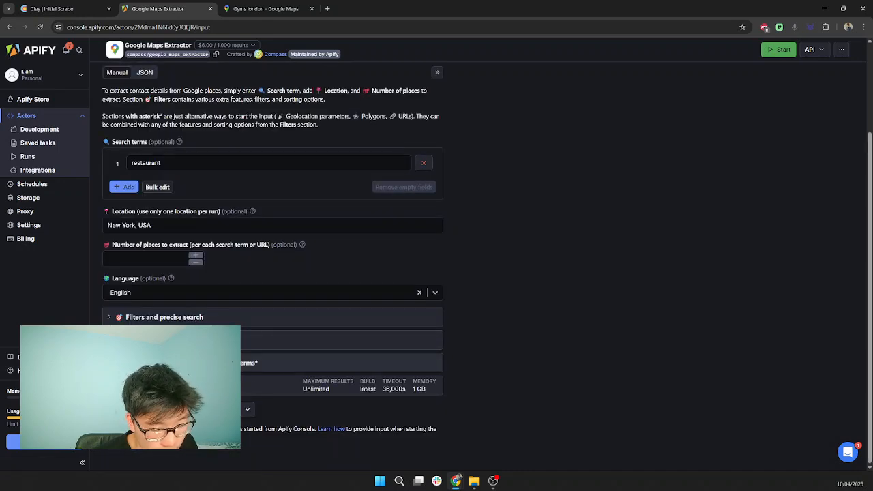
left_click(191, 363)
scroll(191, 363, "down", 2)
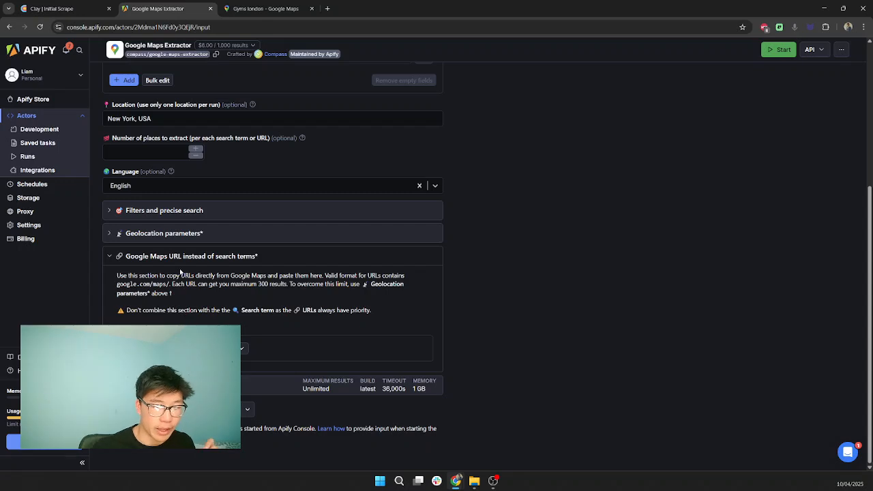
left_click(215, 253)
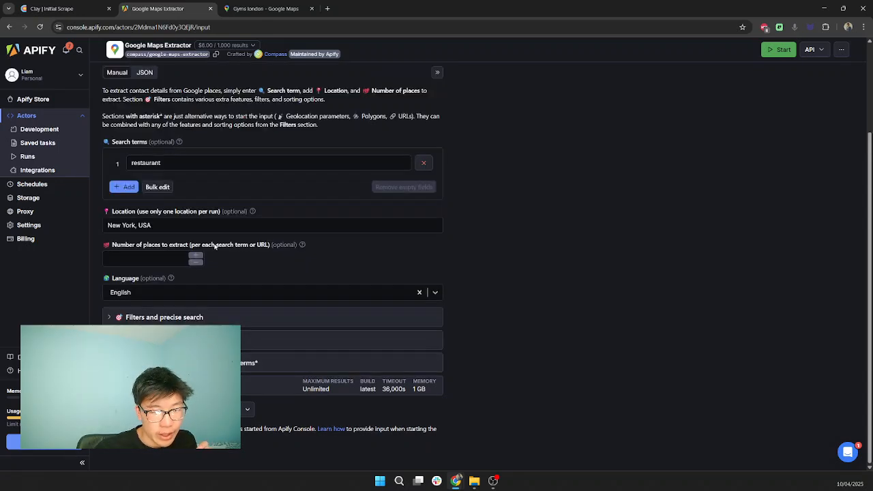
left_click(182, 257)
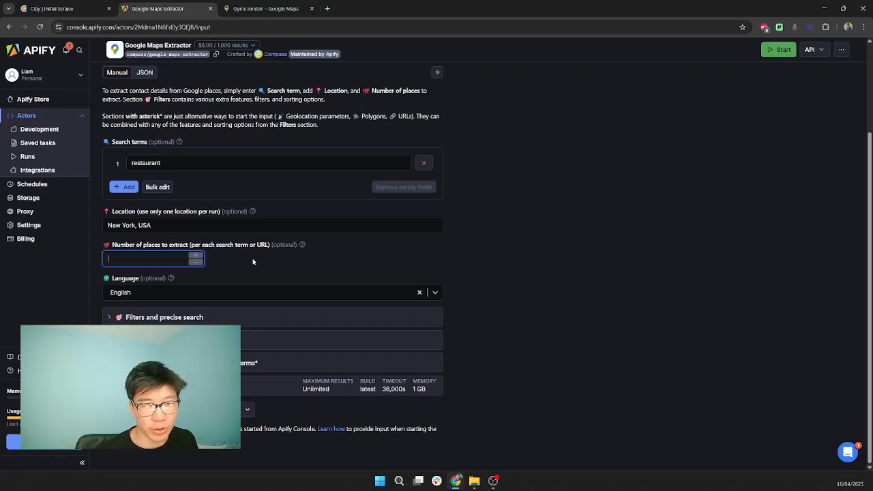
- Show the Google Maps Extractor's input as JSON and examine the code block
scroll(254, 238, "up", 3)
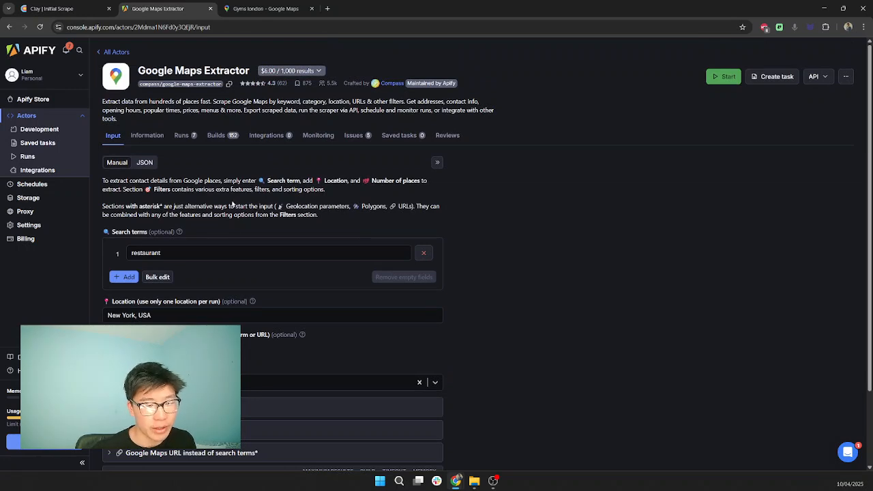
left_click(146, 162)
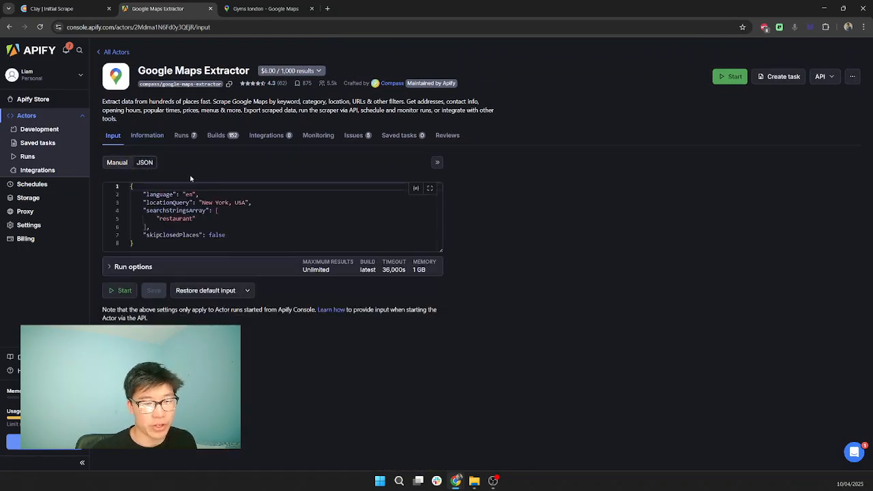
left_click_drag(148, 245, 128, 187)
left_click(253, 234)
left_click_drag(150, 246, 130, 185)
left_click(166, 223)
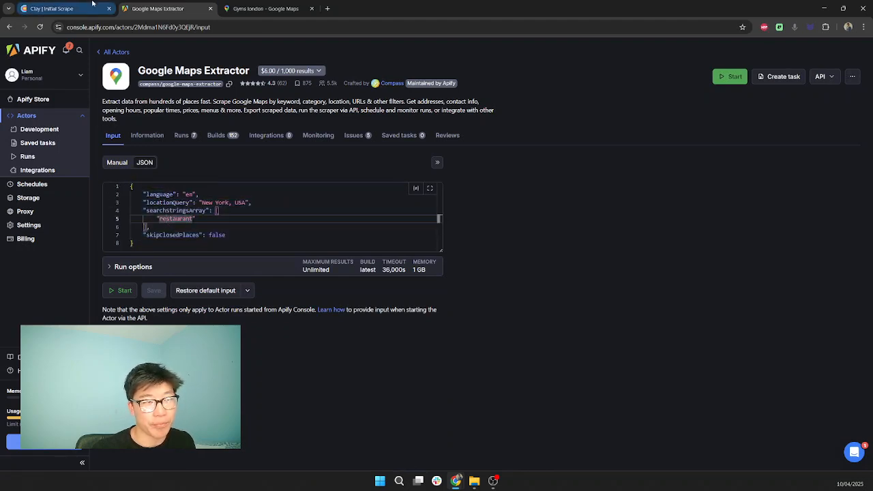
- Switch to Clay, open the Run Apify Actor column's settings and review the selected actor and its Input Data JSON
left_click(82, 6)
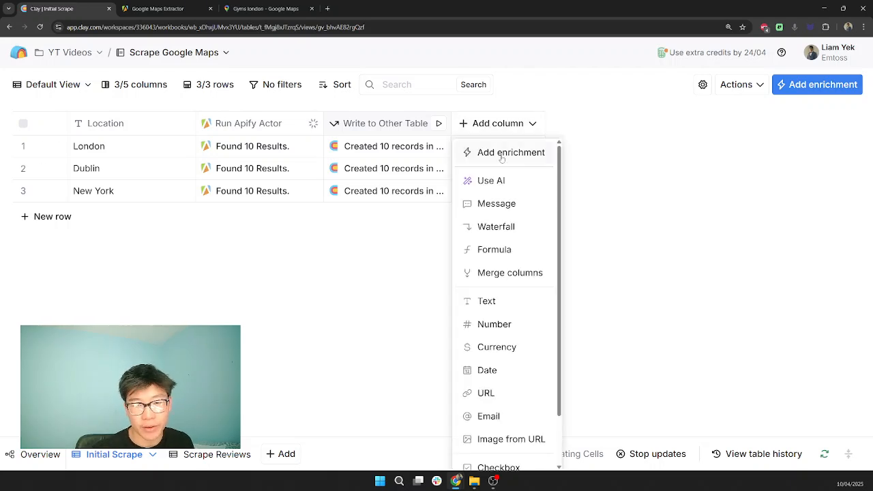
left_click(256, 124)
left_click(260, 175)
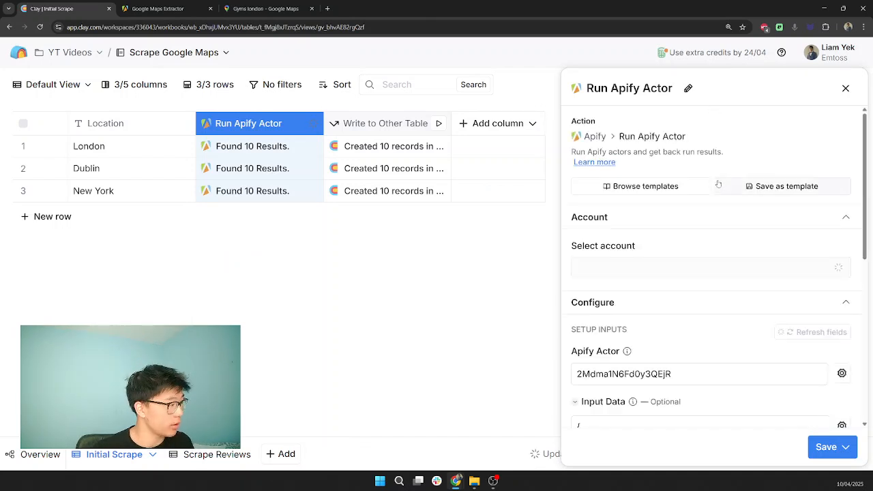
scroll(706, 262, "down", 1)
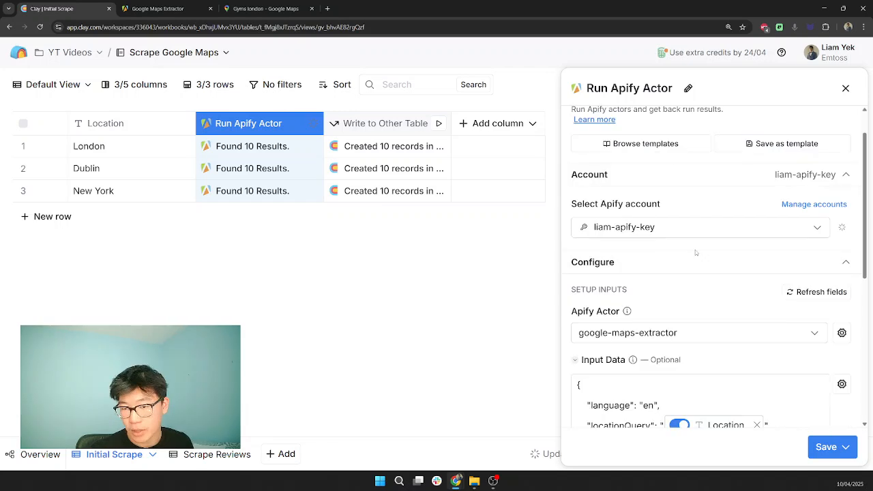
left_click(632, 332)
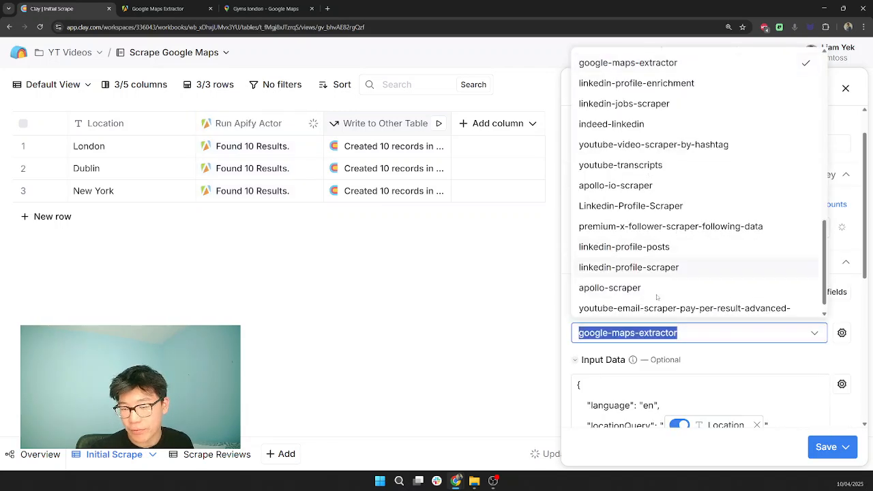
key("Escape")
scroll(633, 318, "down", 4)
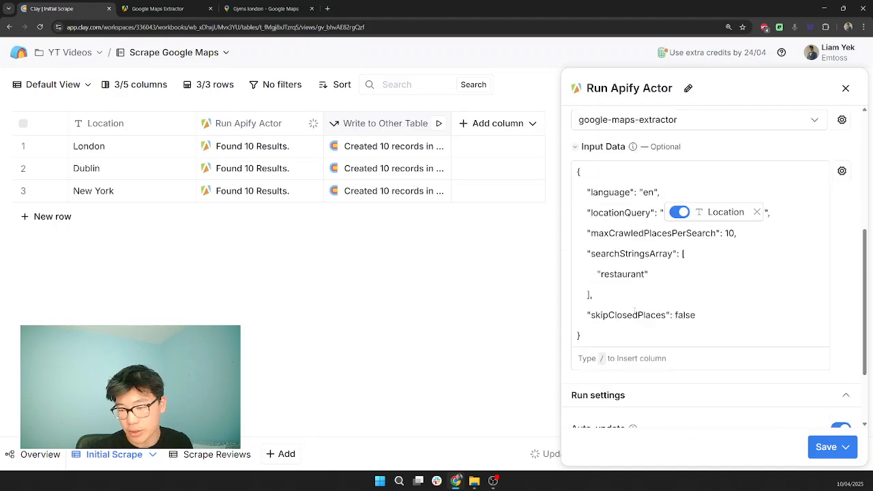
scroll(633, 318, "up", 1)
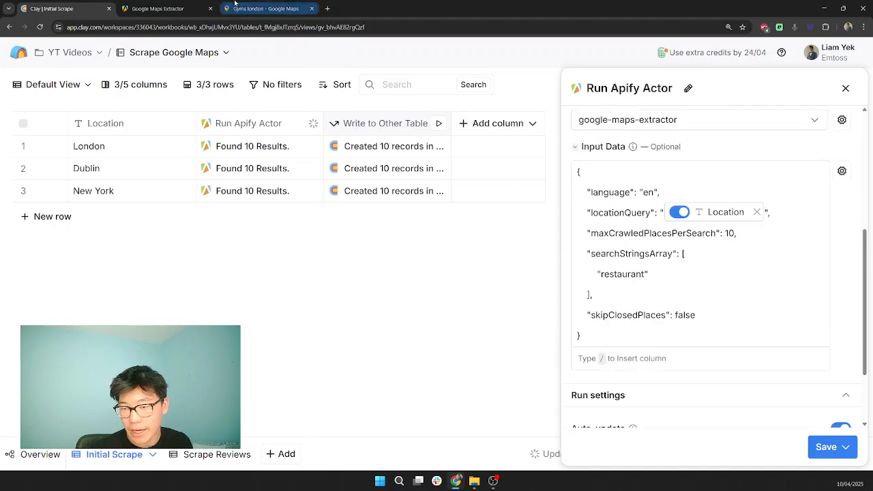
- Switch to Apify, set the Google Maps Extractor's number of places per search to 6 and show the input as JSON
left_click(167, 9)
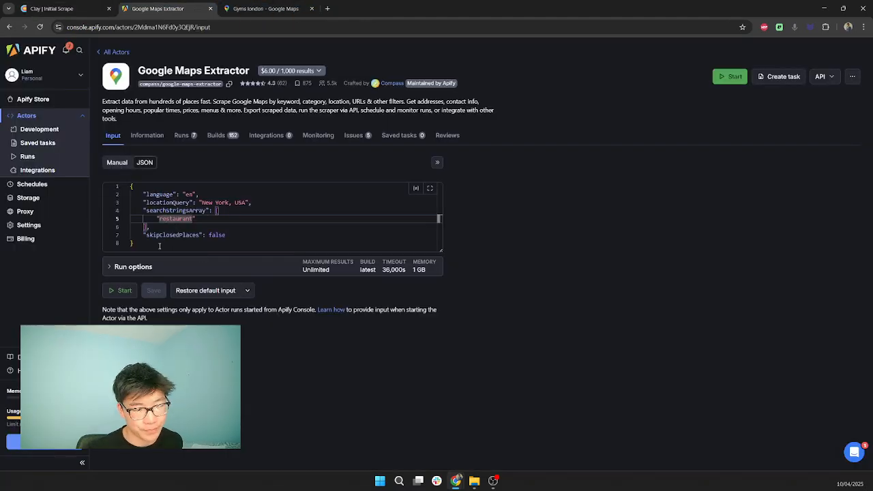
key("ctrl+a")
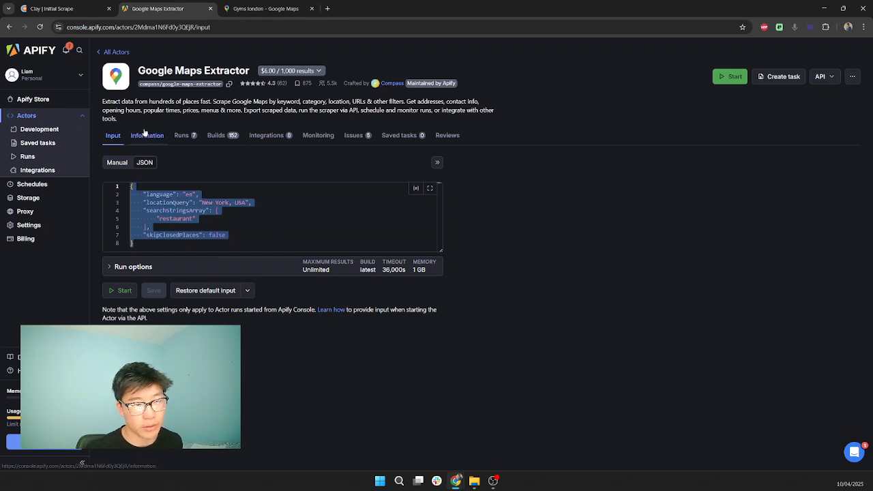
left_click(116, 162)
scroll(341, 329, "down", 3)
left_click(151, 259)
left_click(198, 255)
left_click(197, 255)
left_click(198, 255)
left_click(198, 255)
left_click(198, 255)
left_click(227, 260)
scroll(227, 259, "up", 3)
left_click(145, 162)
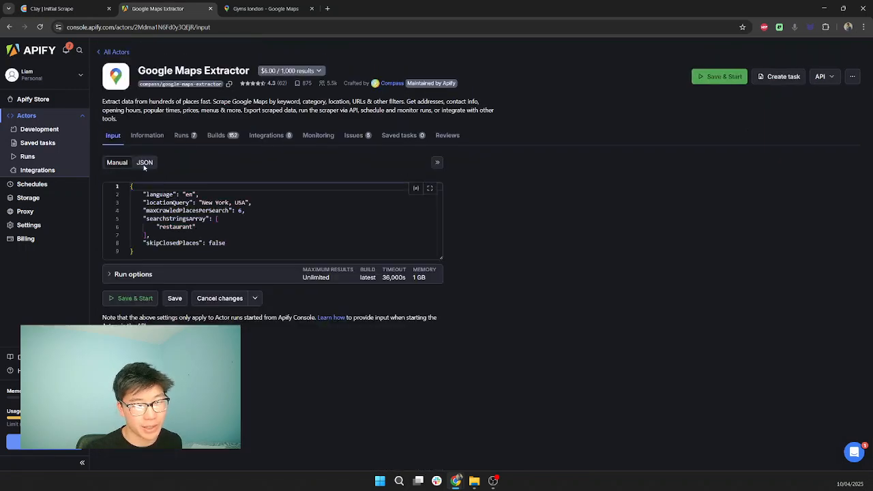
- Copy the actor's whole JSON input and paste it over the Run Apify Actor column's Input Data in Clay
left_click(205, 225)
key("ctrl+a")
key("ctrl+c")
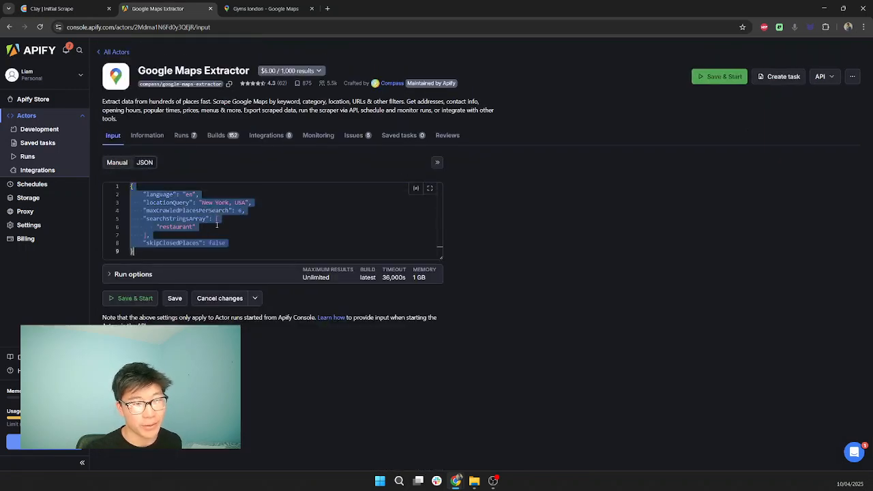
left_click(52, 9)
left_click(665, 275)
key("ctrl+a")
key("ctrl+v")
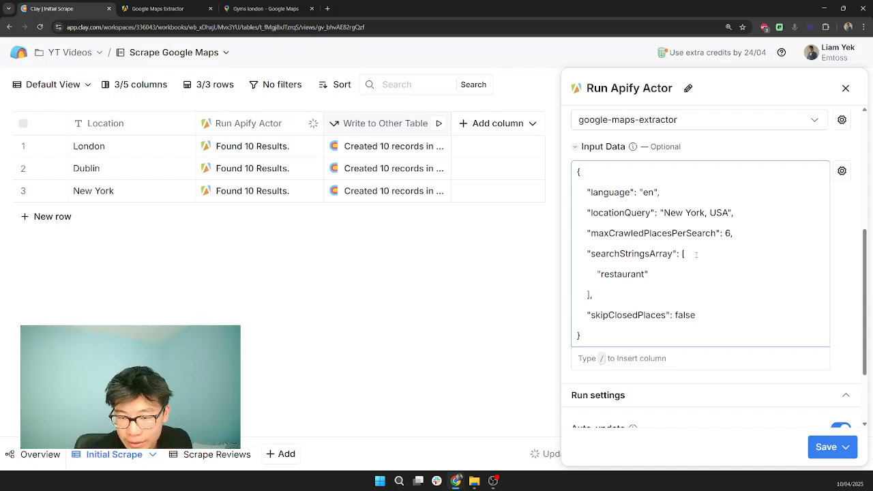
- Replace the locationQuery value "New York, USA" in the Input Data with a reference to the Location column
left_click_drag(623, 241, 733, 235)
left_click(732, 238)
left_click_drag(607, 214, 724, 213)
left_click(721, 215)
left_click_drag(665, 213, 728, 213)
key("BackSpace")
type("/loc")
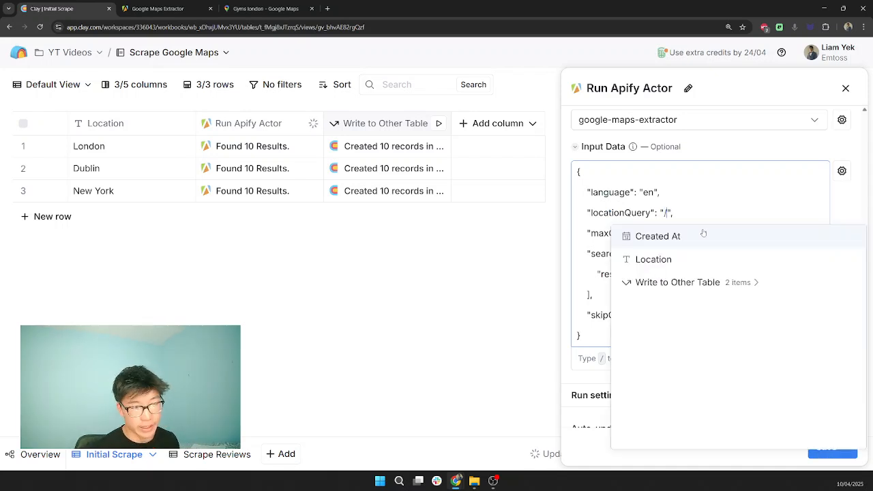
left_click(703, 235)
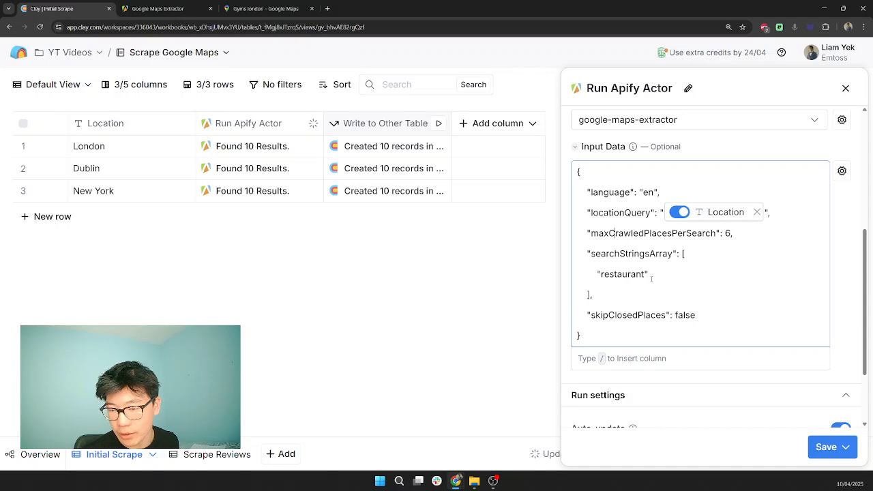
- Change the search term in the Input Data's searchStringsArray to "Restuarent"
double_click(621, 274)
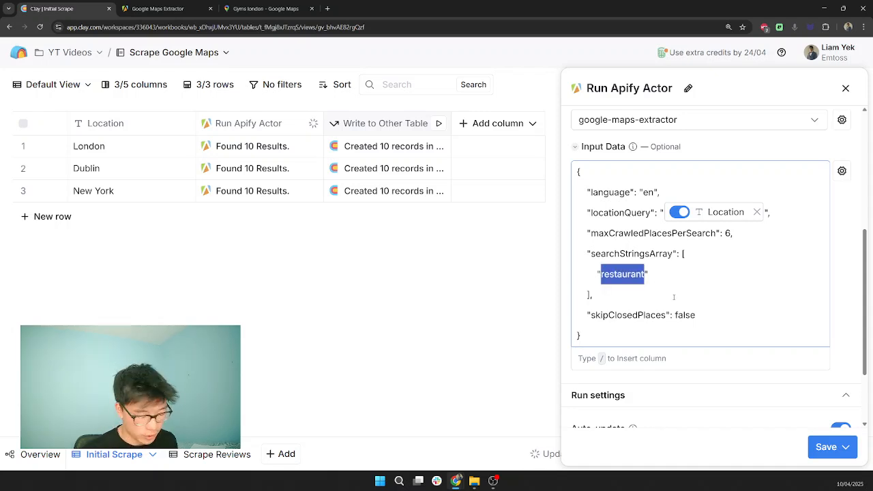
type("Gym")
key("ctrl+shift+Left")
type("Restuaren")
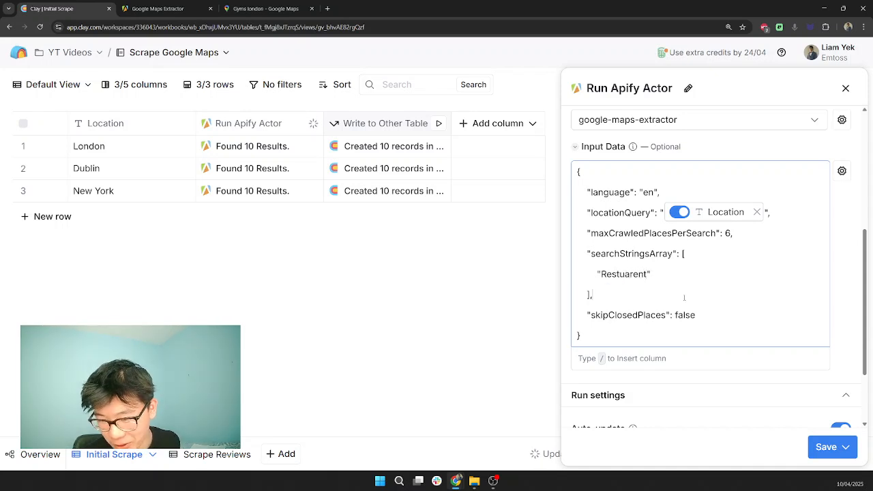
- Review the Run Apify Actor column's input and run settings and save the column
scroll(684, 298, "down", 1)
scroll(685, 339, "up", 1)
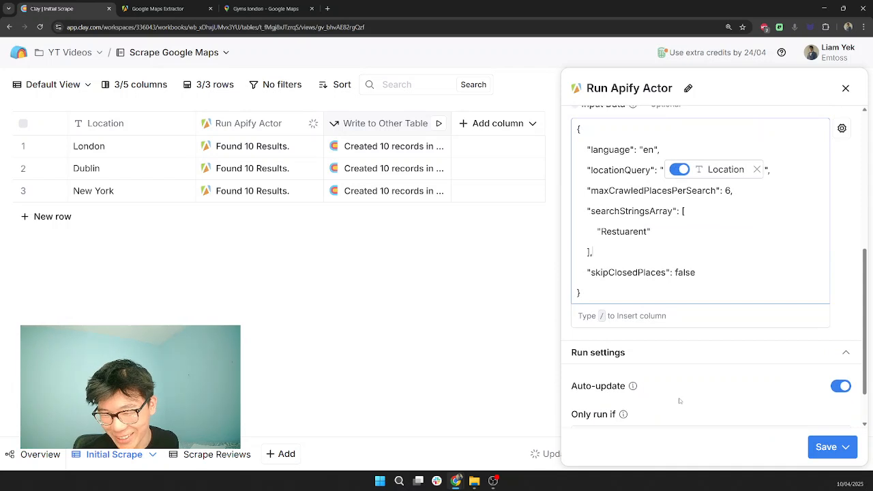
scroll(679, 401, "down", 2)
scroll(709, 382, "up", 2)
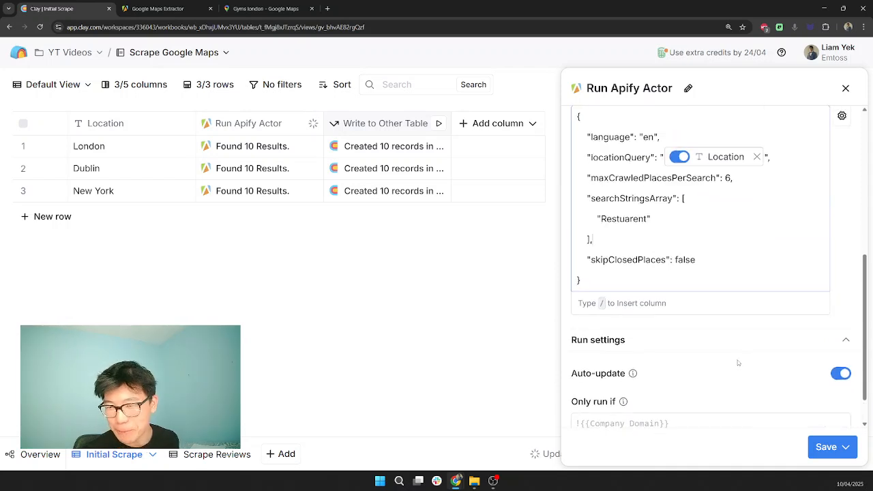
scroll(738, 362, "up", 1)
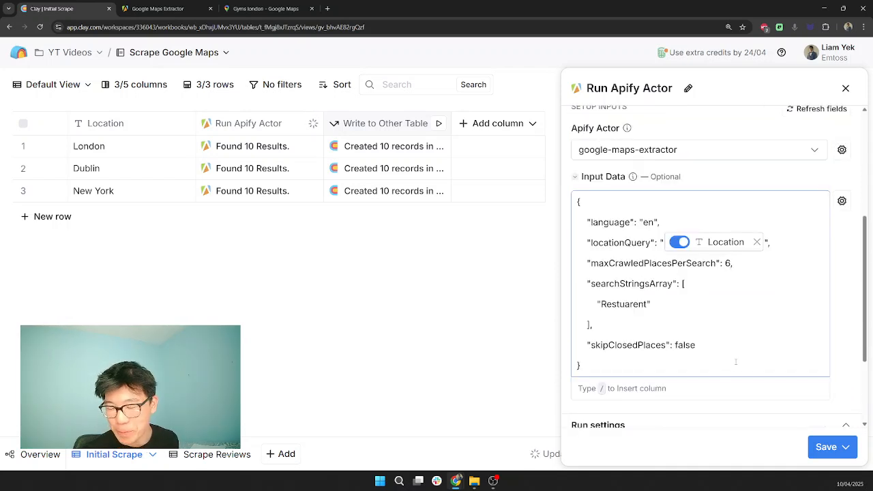
left_click(846, 446)
left_click(808, 422)
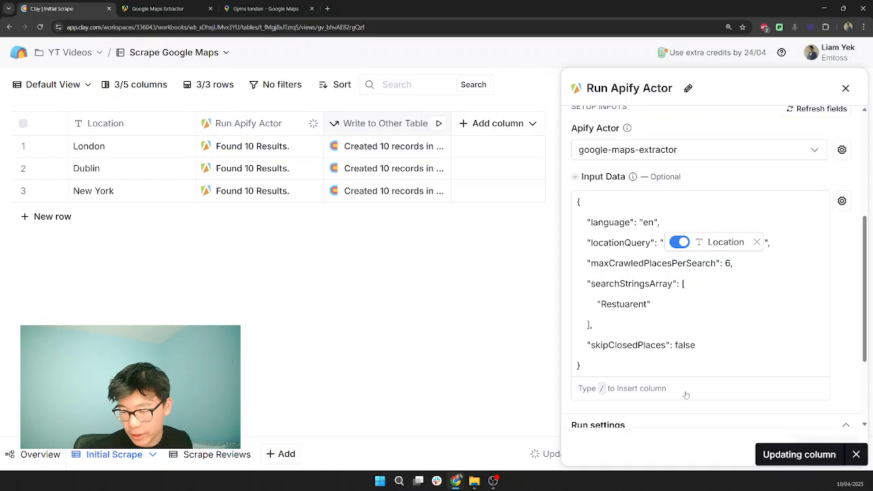
- Open the Write to Other Table column's settings, turn off Auto-update in the run settings and save the column
left_click(370, 119)
left_click(392, 174)
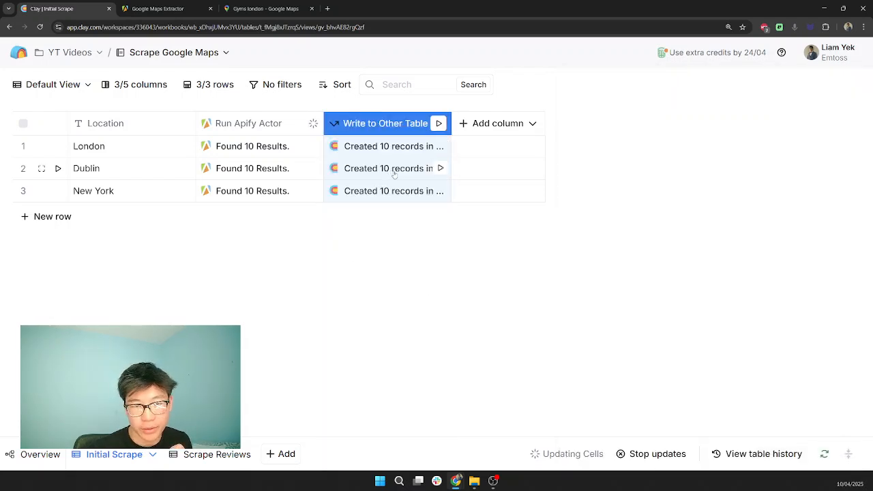
scroll(711, 356, "down", 5)
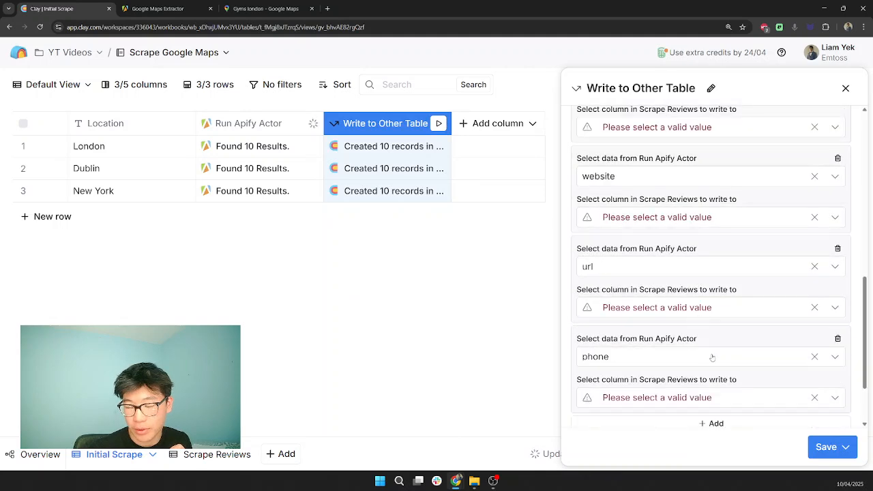
scroll(711, 357, "down", 3)
left_click(794, 412)
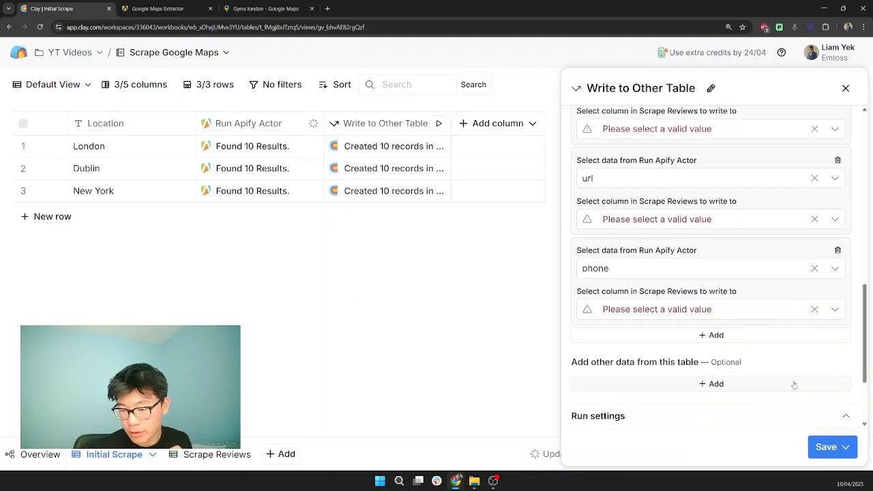
scroll(793, 384, "down", 3)
left_click(844, 332)
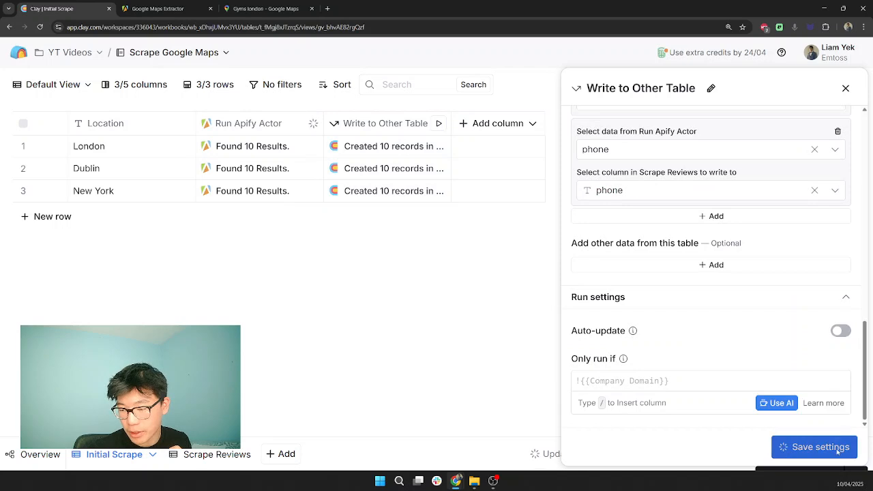
left_click(828, 448)
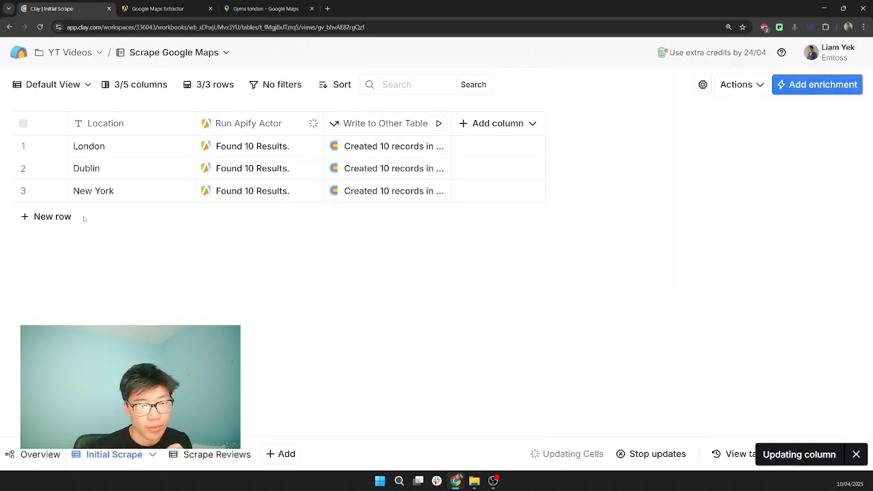
- Add a new row to the table with Paris as its Location
left_click(113, 222)
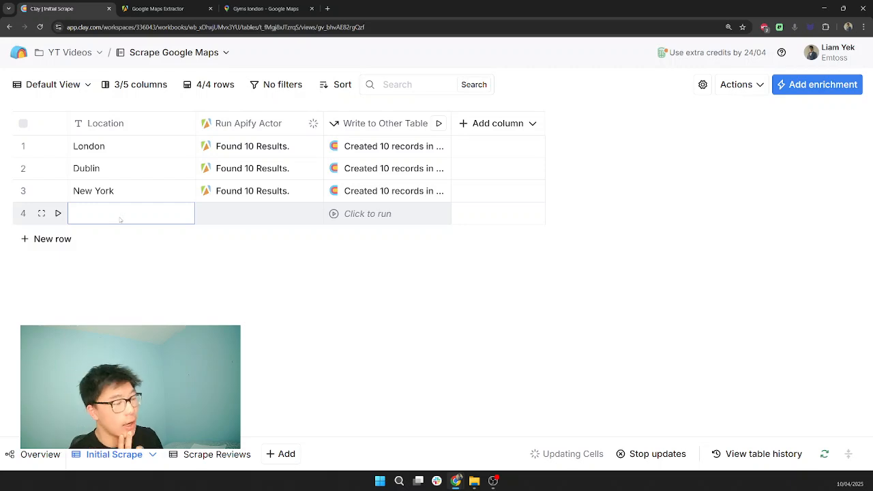
type("d")
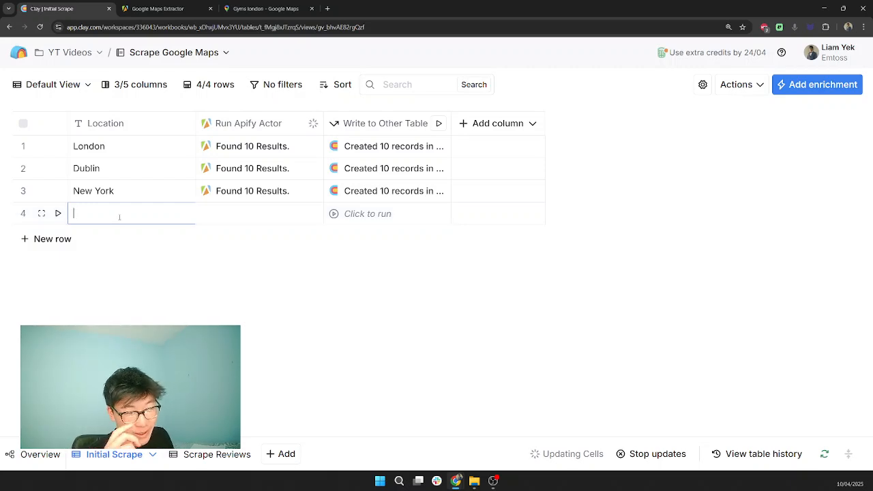
type("Paris")
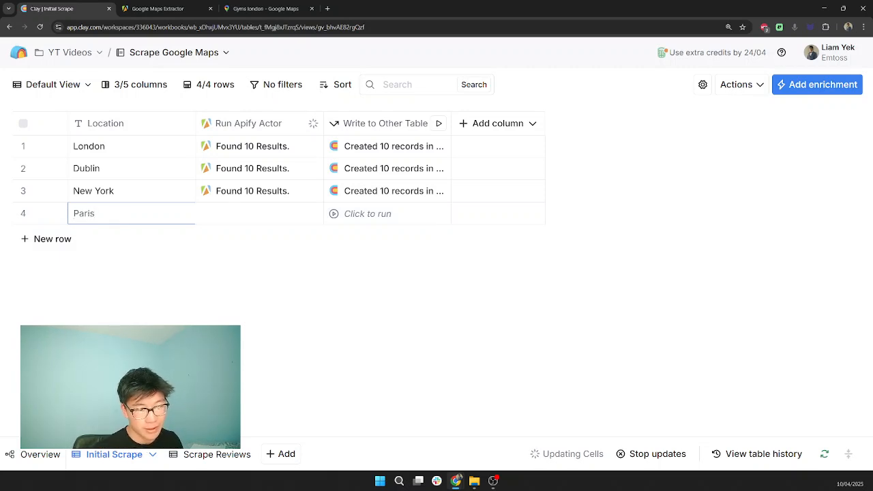
key("Return")
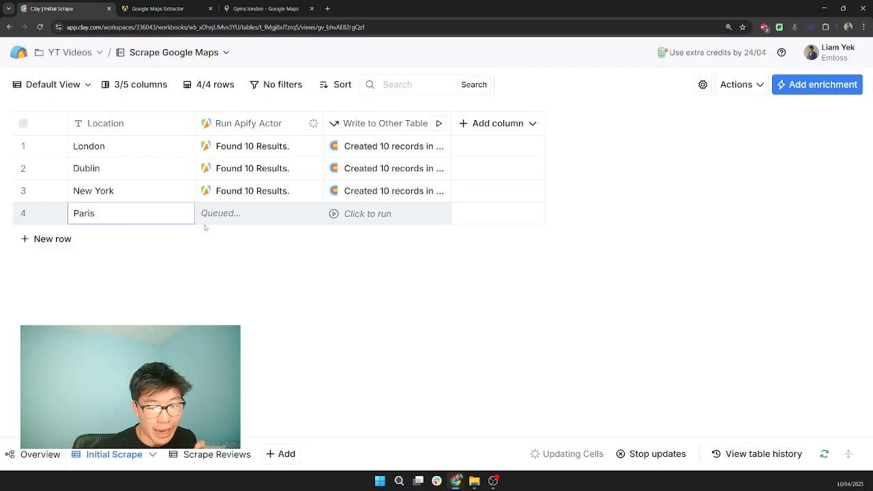
- Check the Google Maps Extractor's runs in Apify against the Paris row's status in Clay, reloading the runs page
left_click(160, 9)
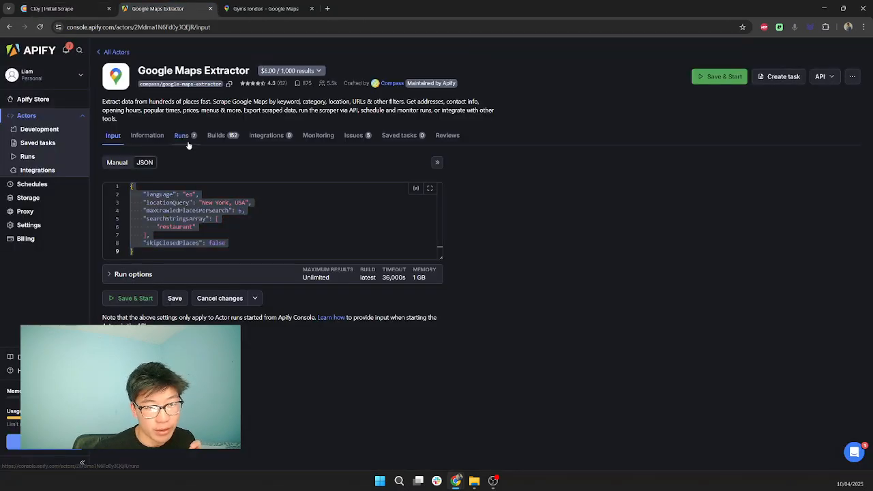
left_click(187, 140)
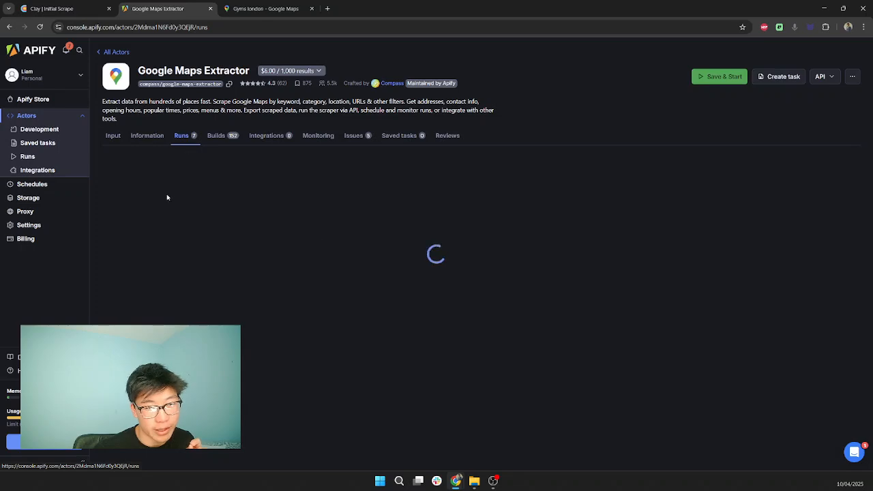
left_click(51, 9)
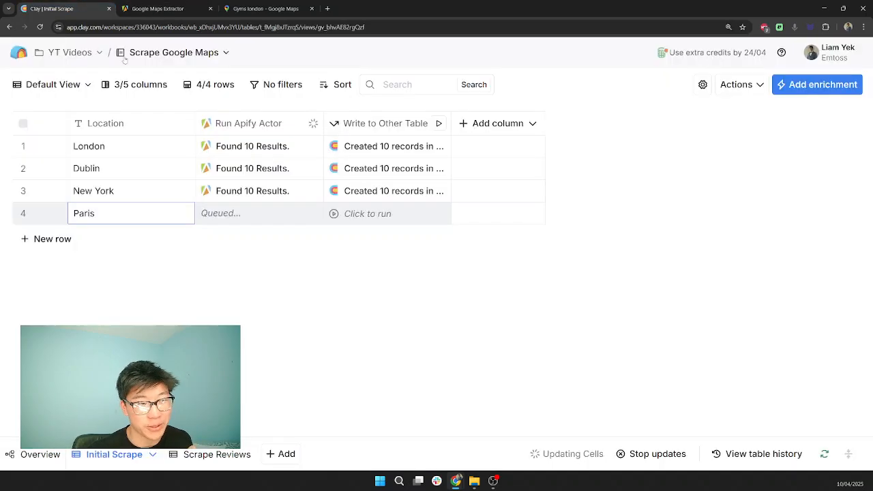
key("ctrl+Tab")
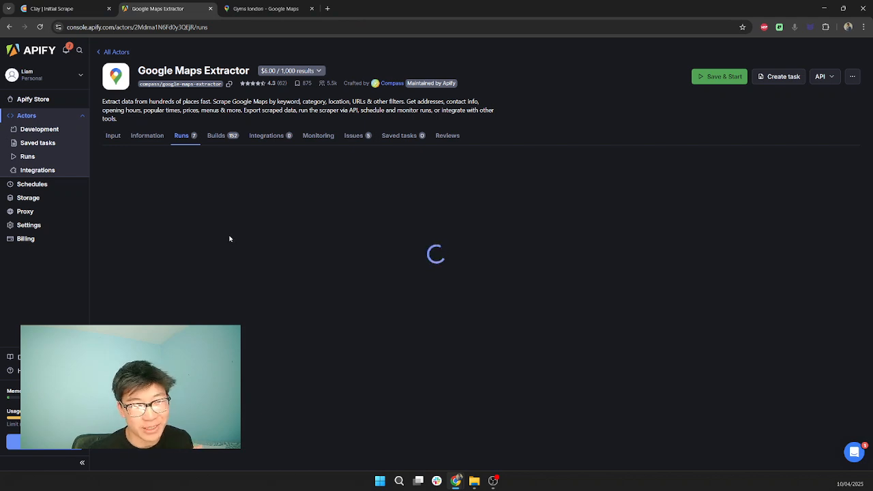
left_click(102, 10)
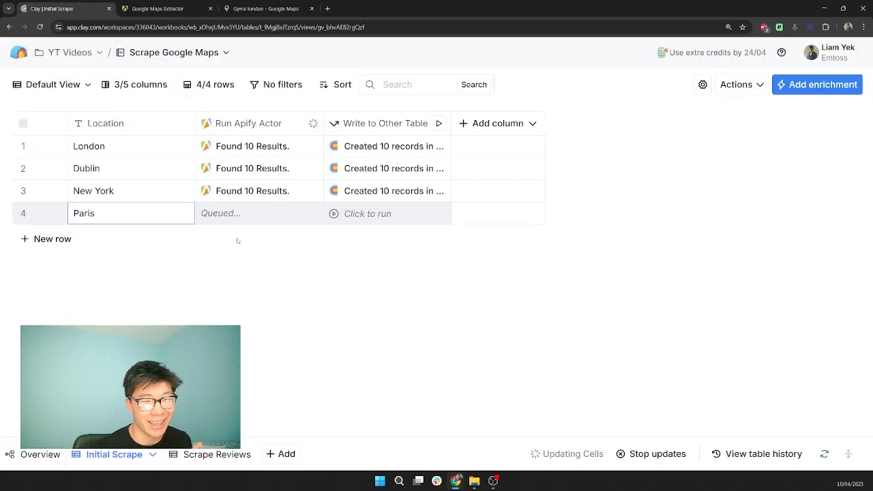
key("ctrl+Tab")
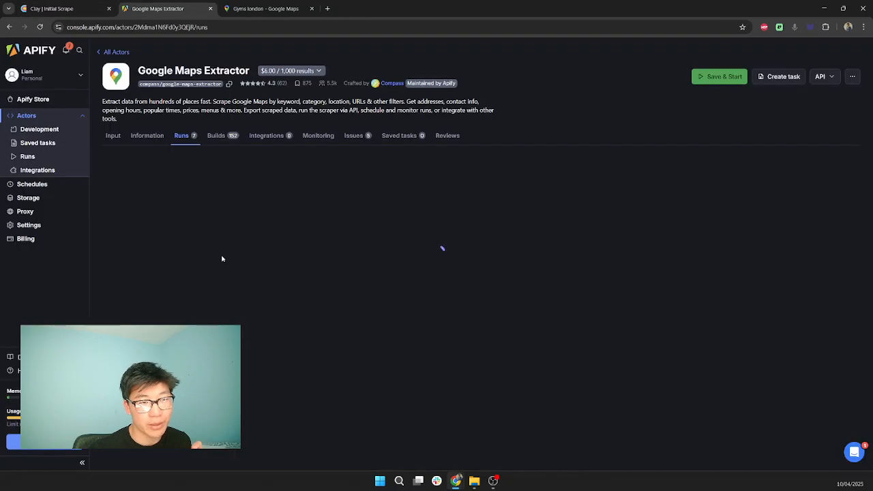
left_click(39, 27)
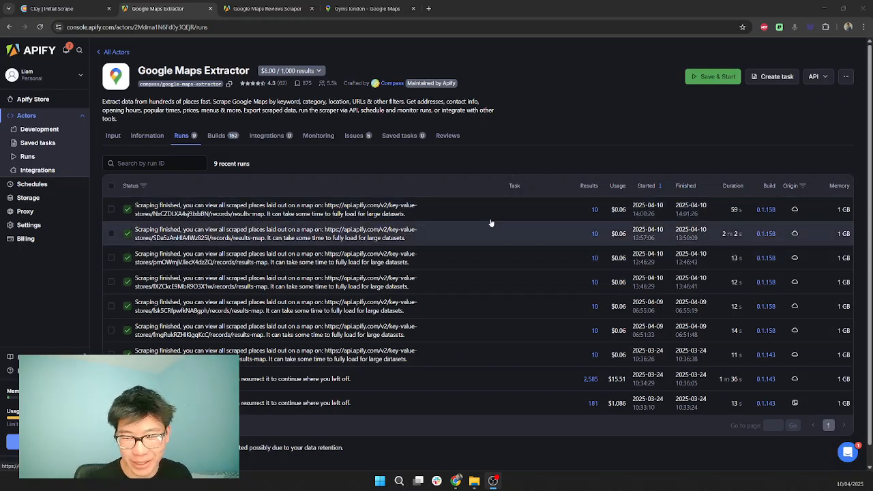
- Switch to Clay, open the Paris row's Apify results and examine the second place's URL, phone, title, address and website fields
left_click(51, 9)
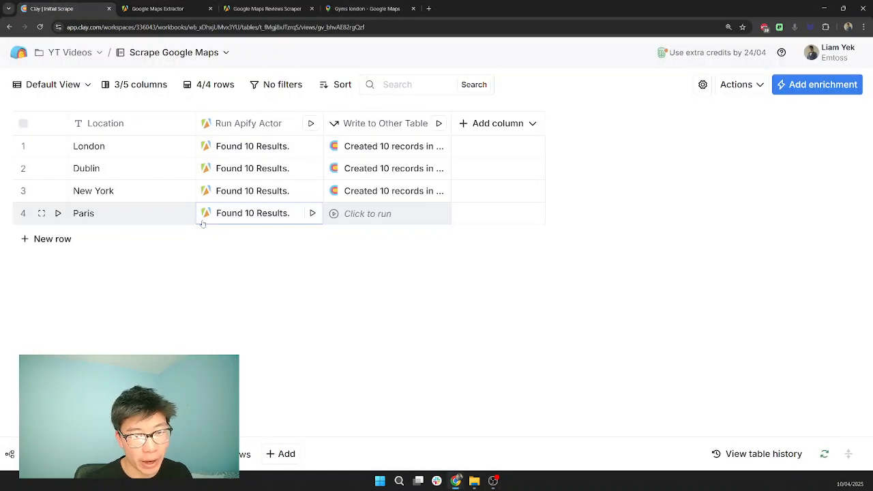
left_click(228, 216)
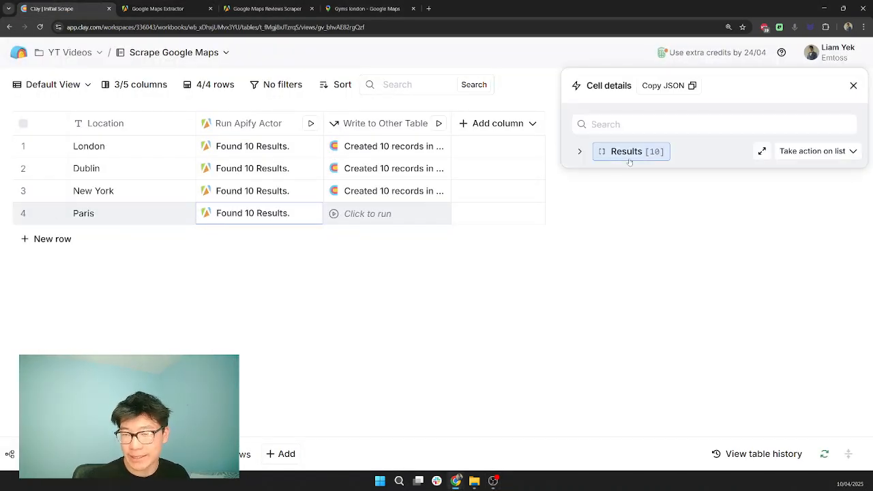
left_click(624, 151)
left_click(625, 192)
scroll(634, 254, "down", 1)
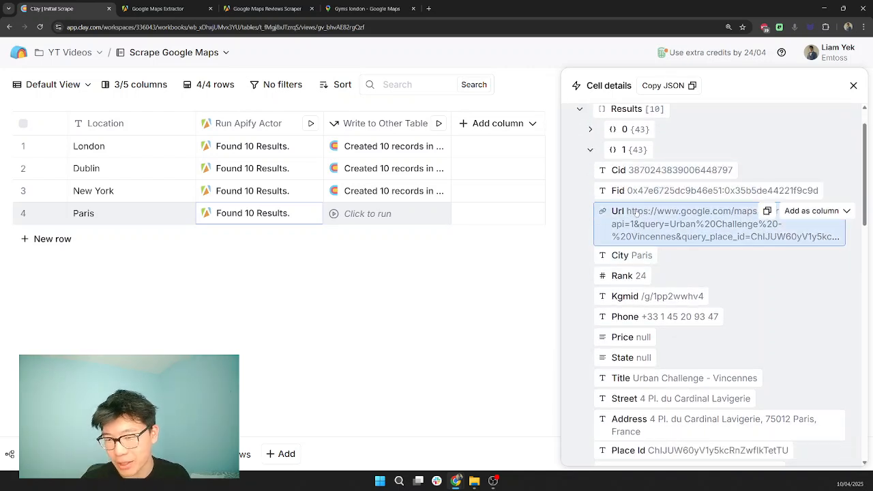
scroll(638, 217, "down", 1)
scroll(666, 238, "down", 1)
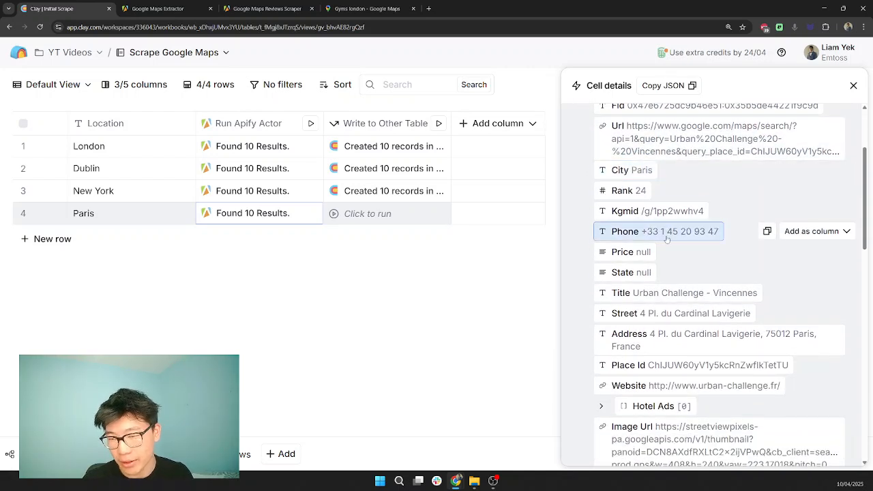
scroll(660, 243, "down", 2)
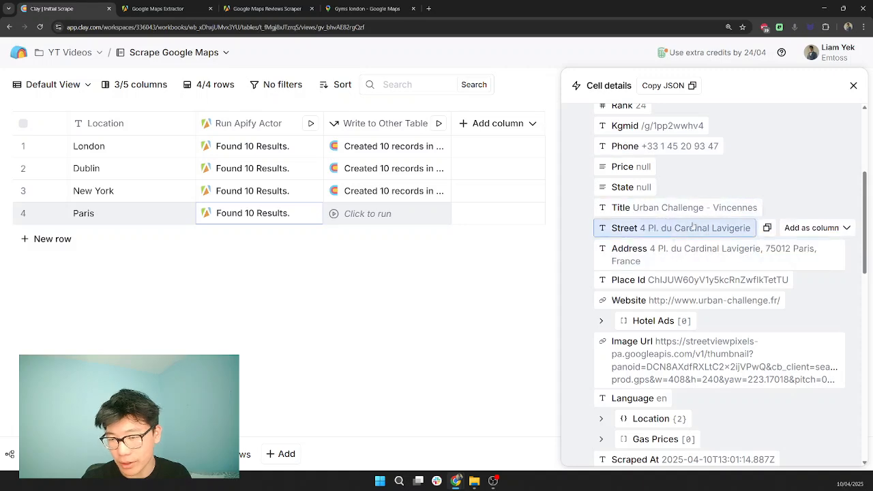
scroll(658, 272, "down", 1)
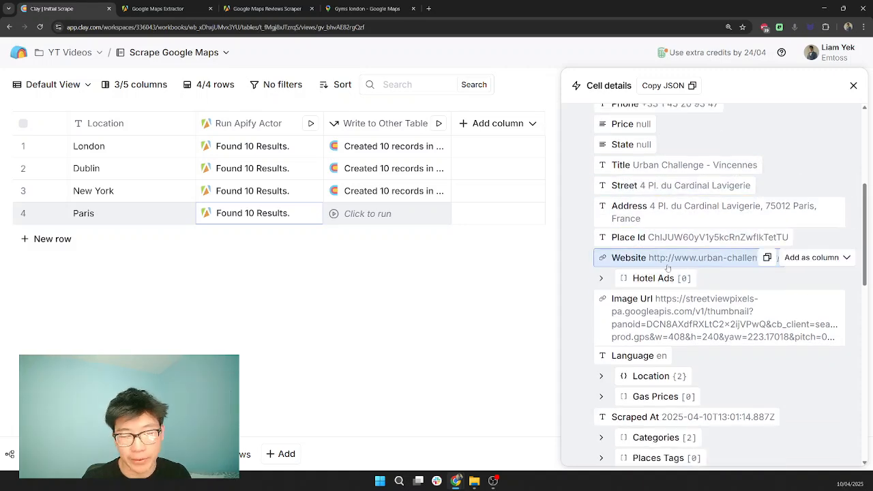
- Examine the remaining fields of the Paris row's second place, including total score, category name and reviews count, and close the cell details
scroll(666, 270, "down", 3)
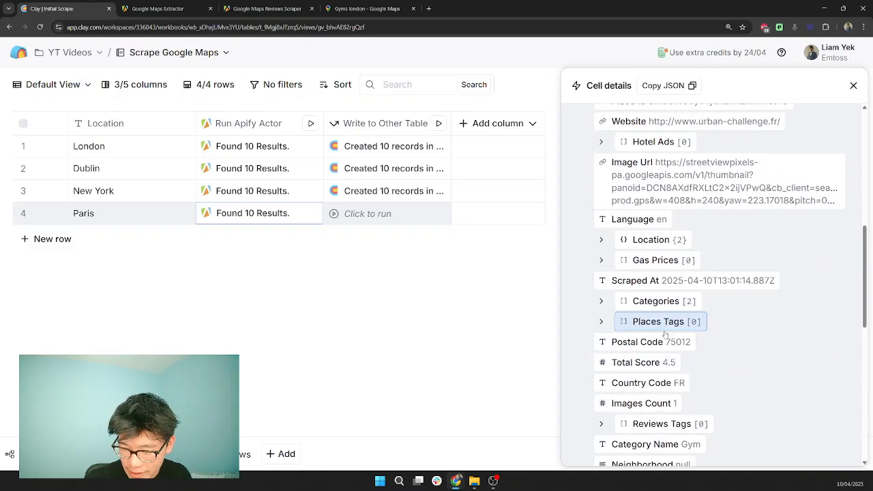
scroll(666, 334, "down", 1)
scroll(669, 332, "down", 1)
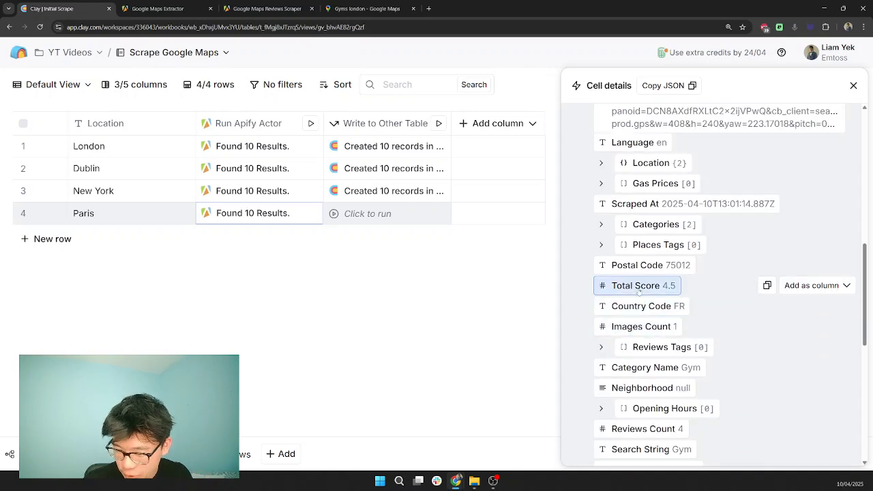
scroll(639, 291, "down", 1)
scroll(672, 327, "down", 4)
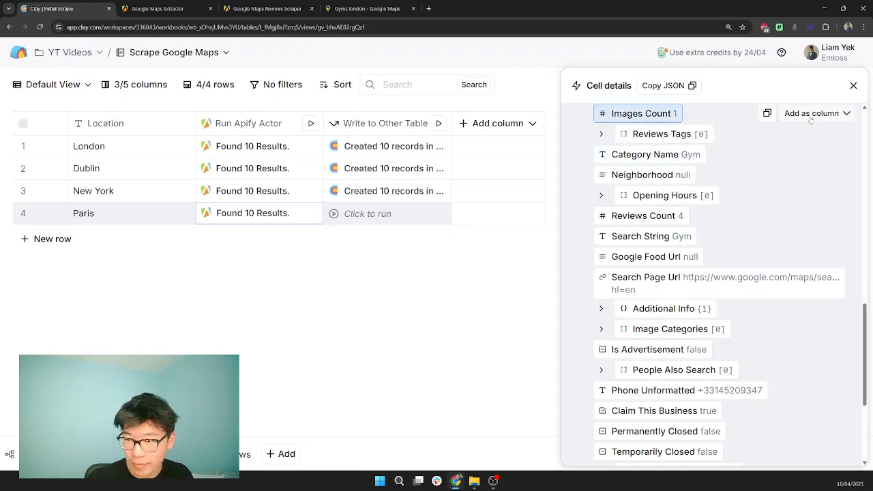
left_click(853, 85)
- Open the Scrape Reviews table and examine its url, phone, title, address, website, domain and Company Website columns
left_click(213, 455)
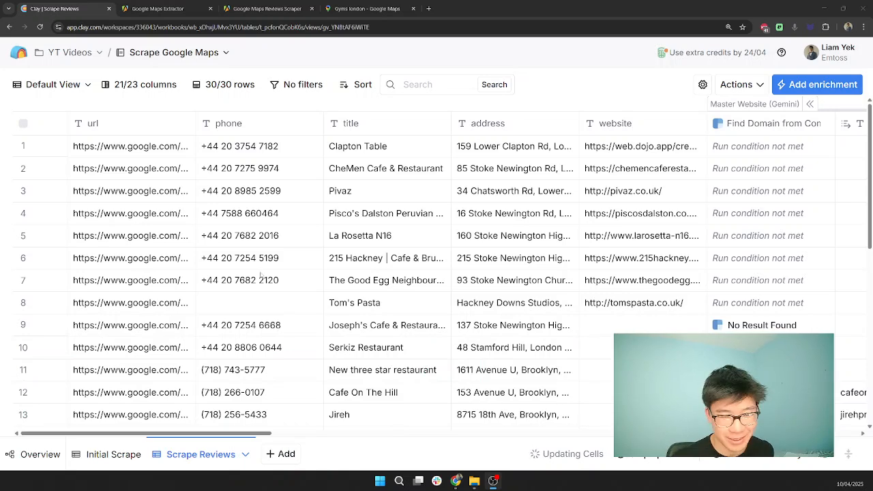
scroll(215, 222, "right", 2)
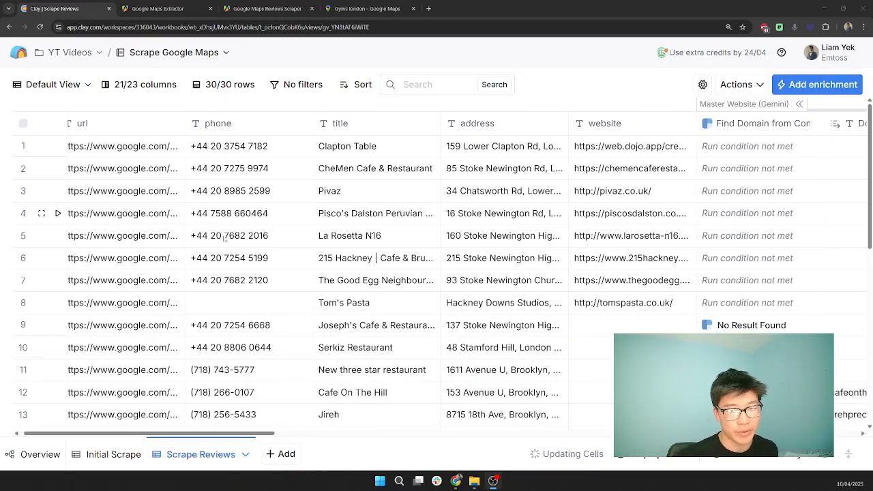
scroll(252, 247, "left", 2)
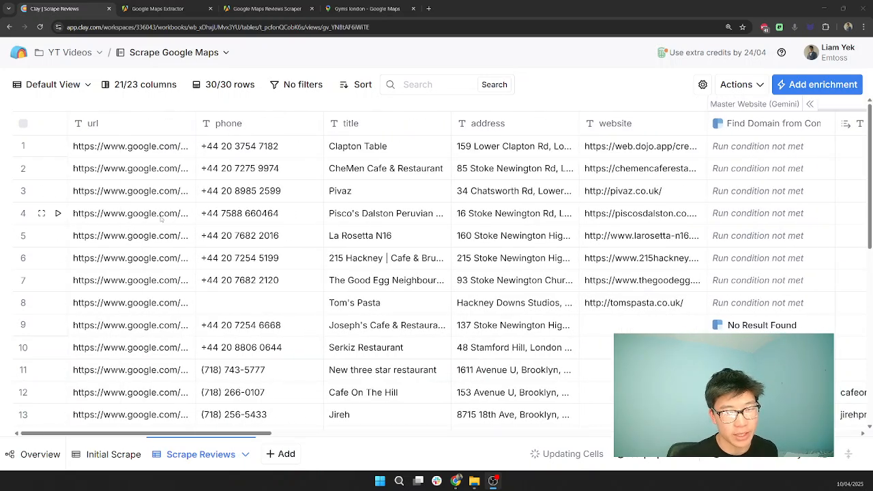
scroll(374, 243, "right", 3)
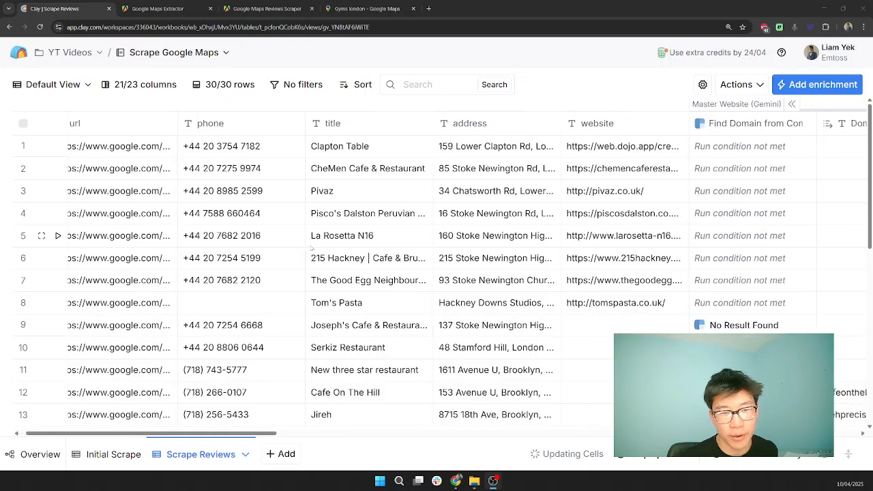
scroll(340, 247, "right", 3)
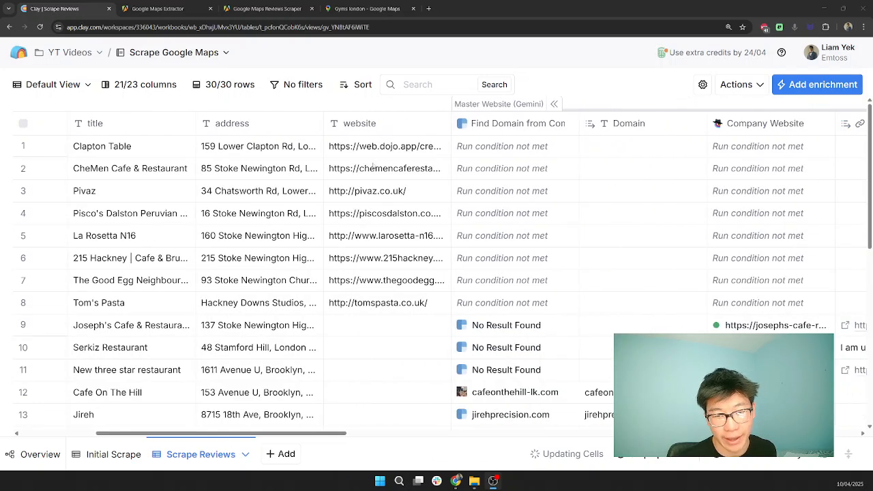
scroll(411, 253, "right", 6)
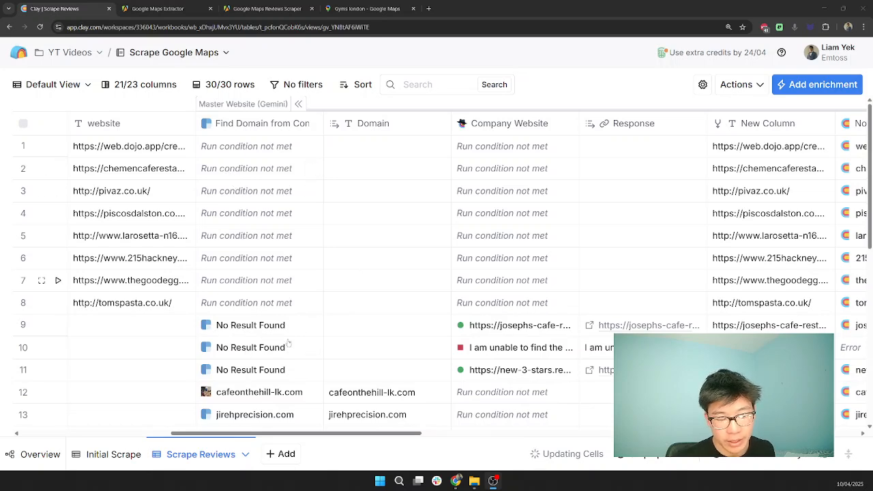
scroll(299, 323, "left", 5)
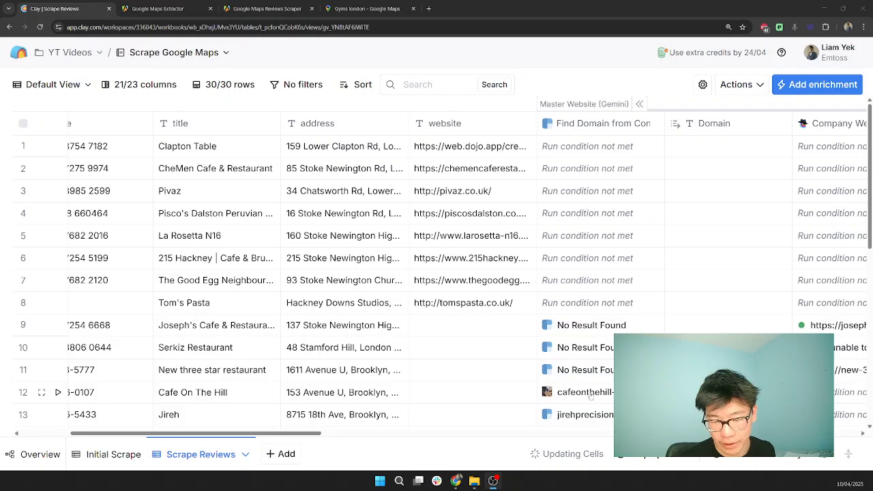
scroll(355, 392, "right", 5)
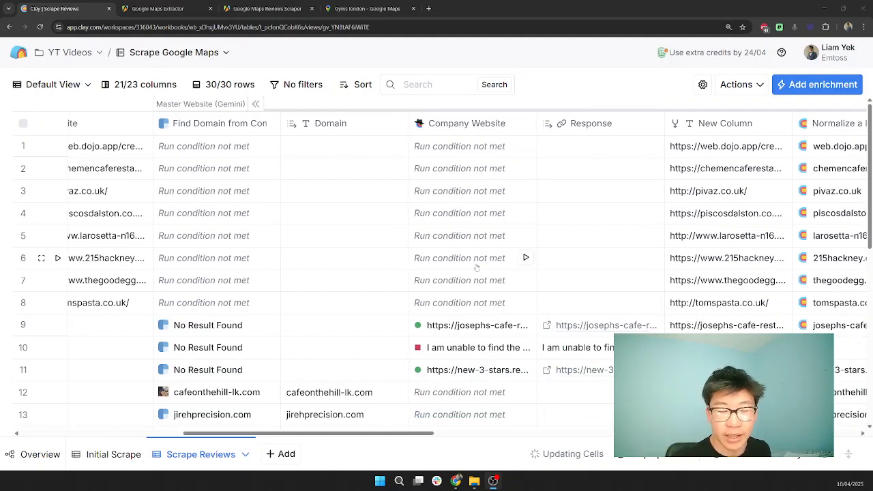
- Open row 9's Company Website cell details, read the reasoning and steps taken, and close the details
left_click(460, 326)
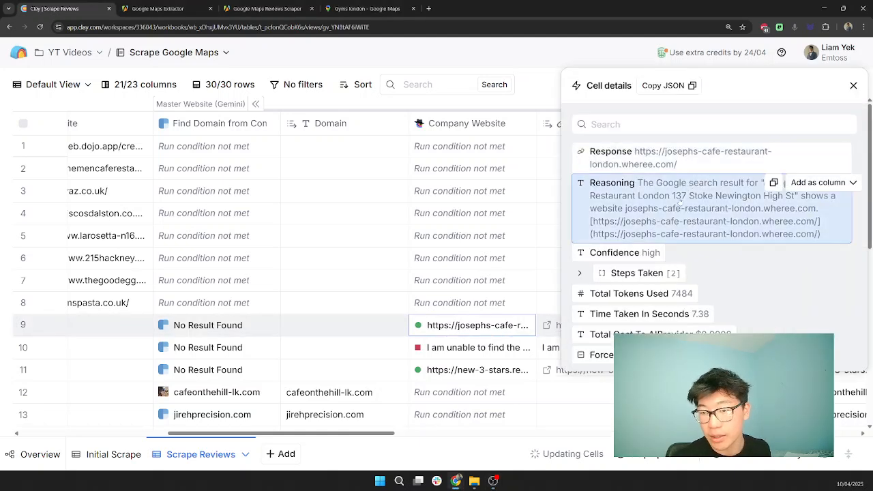
left_click(649, 274)
scroll(648, 317, "down", 5)
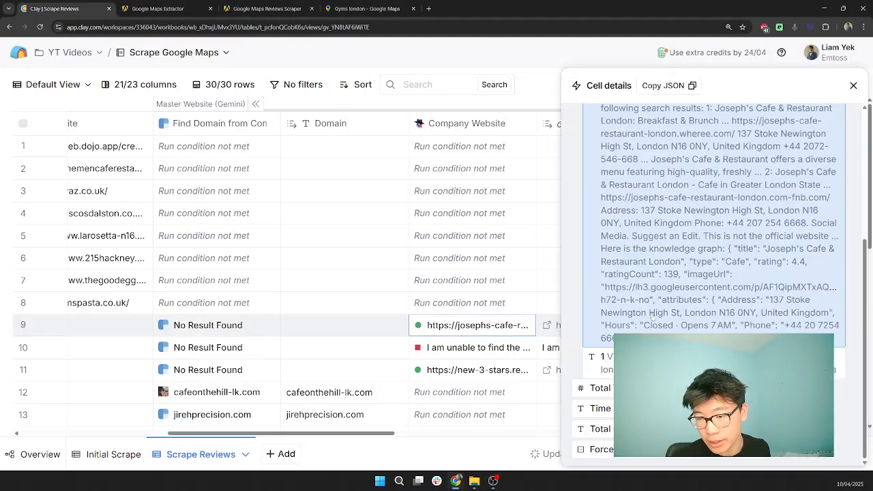
scroll(623, 325, "up", 3)
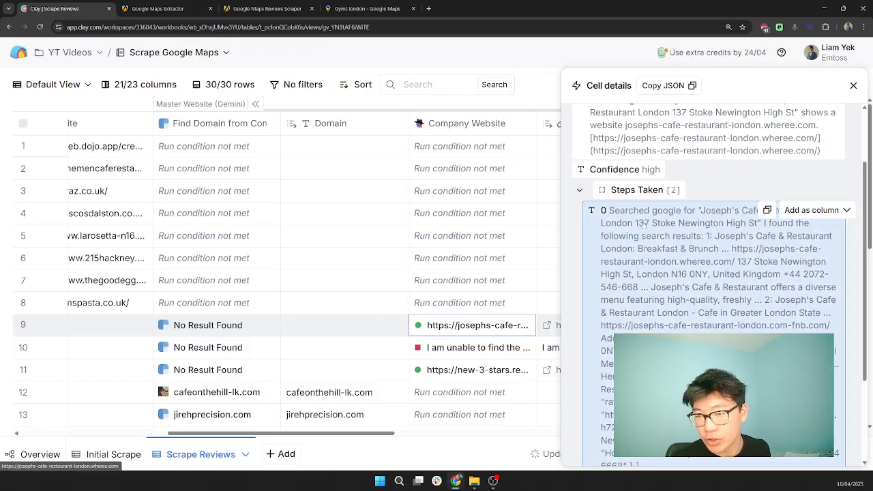
left_click(637, 198)
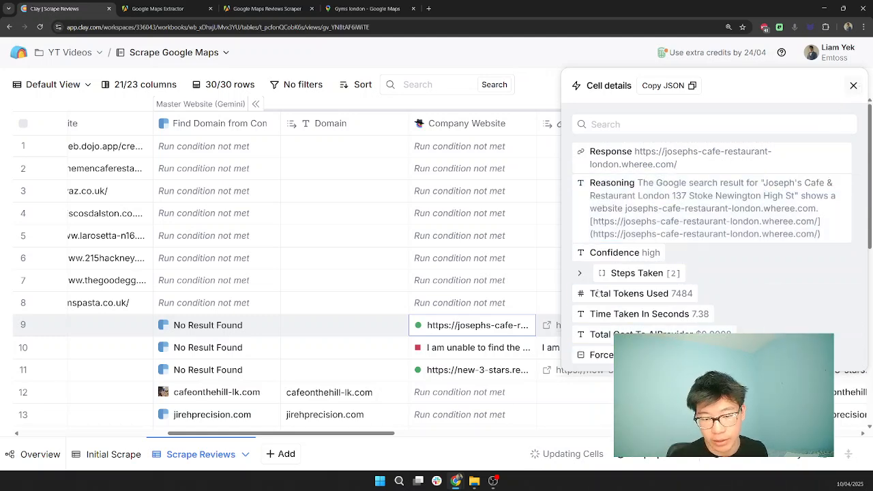
left_click(853, 86)
- Examine the Normalize a Domain, Master URL, totalScore, Run Apify Actor and Review columns across the rows
scroll(570, 281, "right", 4)
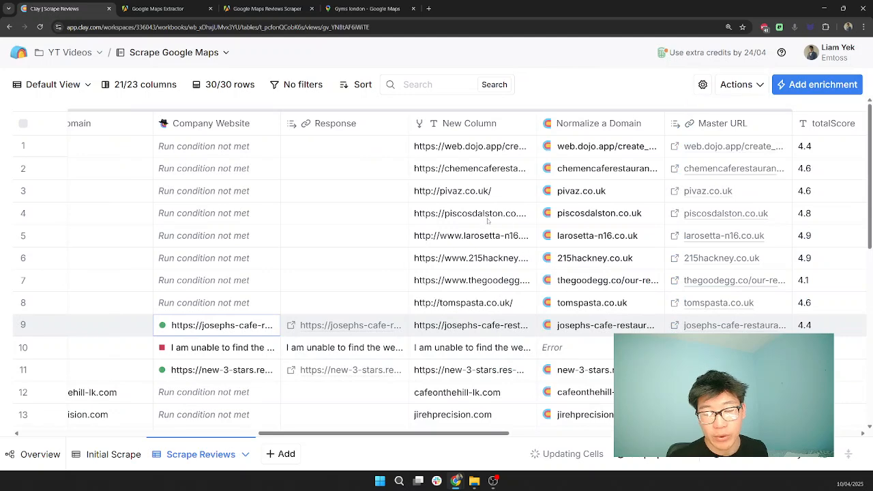
scroll(506, 225, "down", 5)
scroll(486, 259, "right", 1)
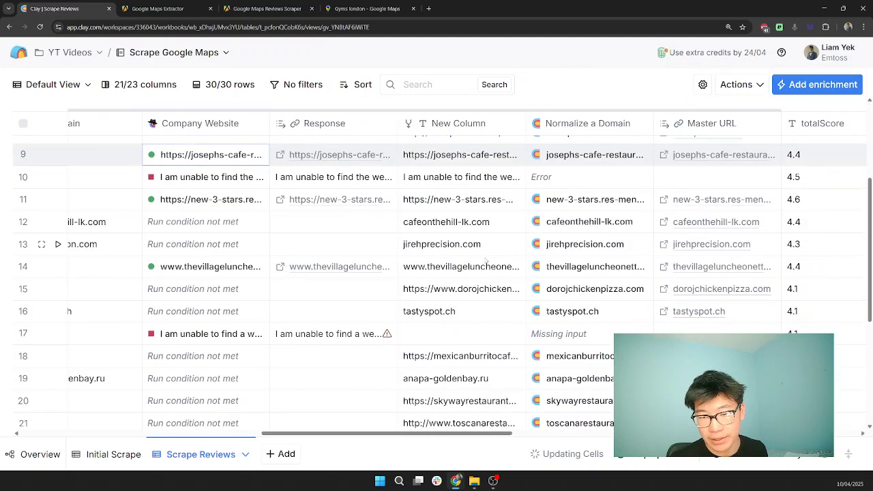
scroll(485, 261, "up", 5)
scroll(486, 261, "right", 3)
scroll(272, 219, "right", 2)
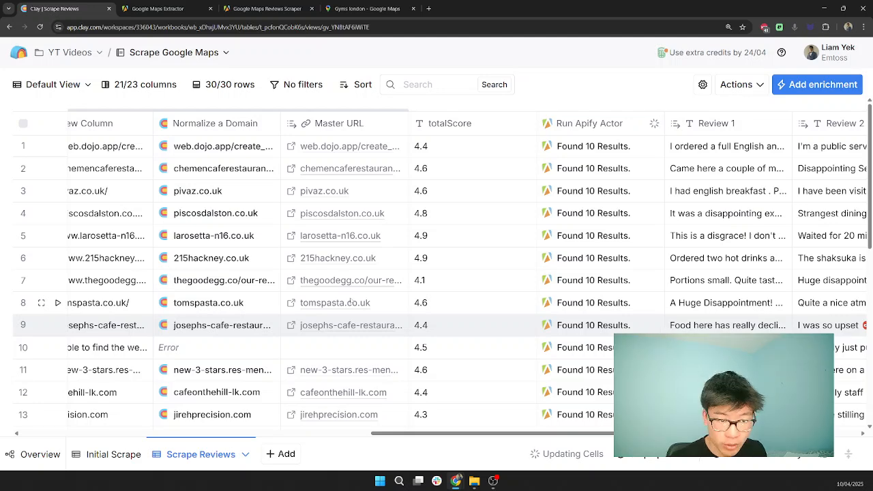
scroll(478, 312, "right", 3)
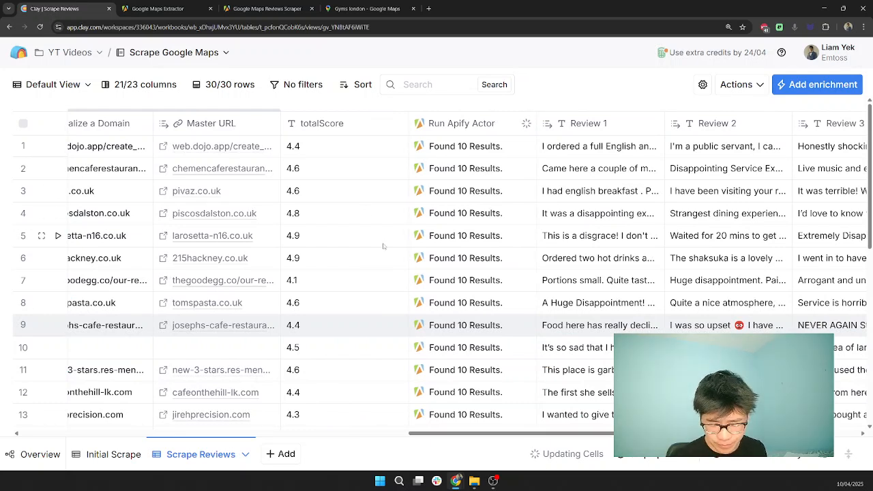
- Switch to Apify's Google Maps Reviews Scraper and look over the actor's name and its place URL input
left_click(469, 130)
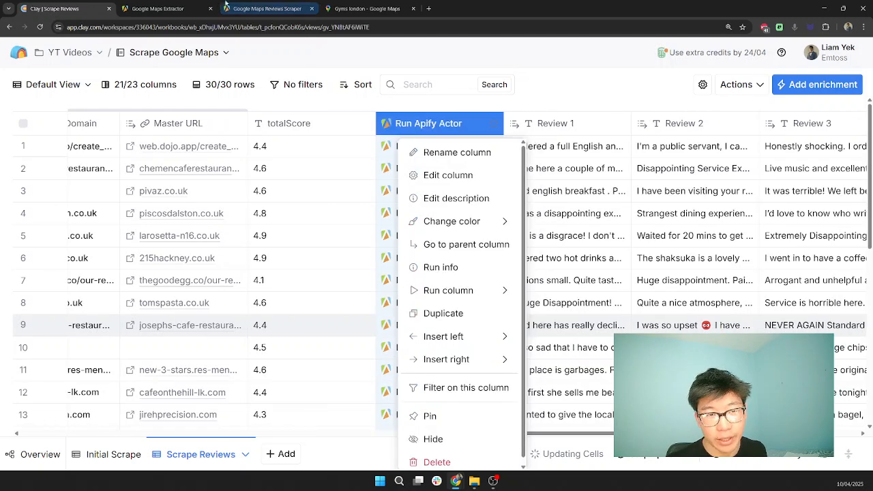
left_click(232, 5)
scroll(305, 225, "up", 1)
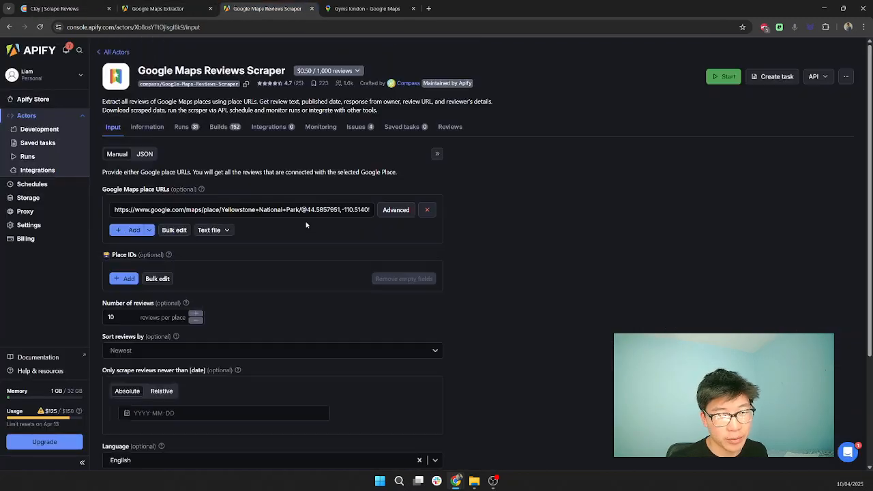
left_click_drag(148, 69, 289, 74)
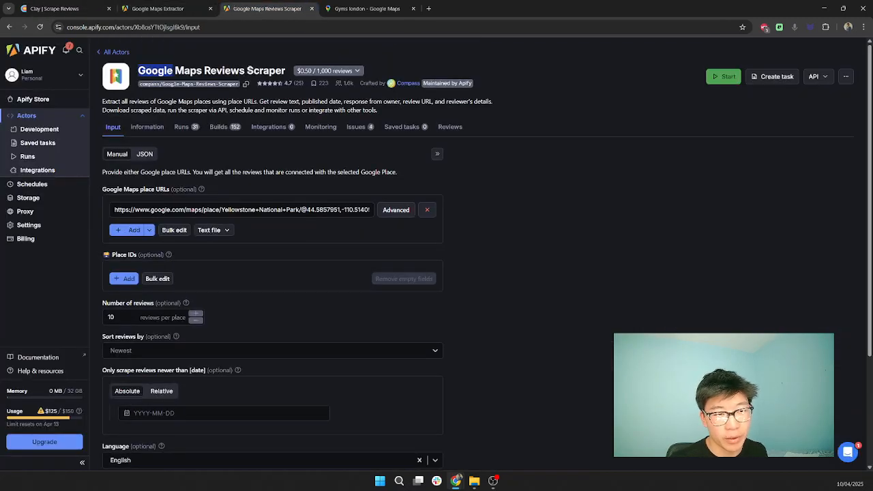
left_click(535, 149)
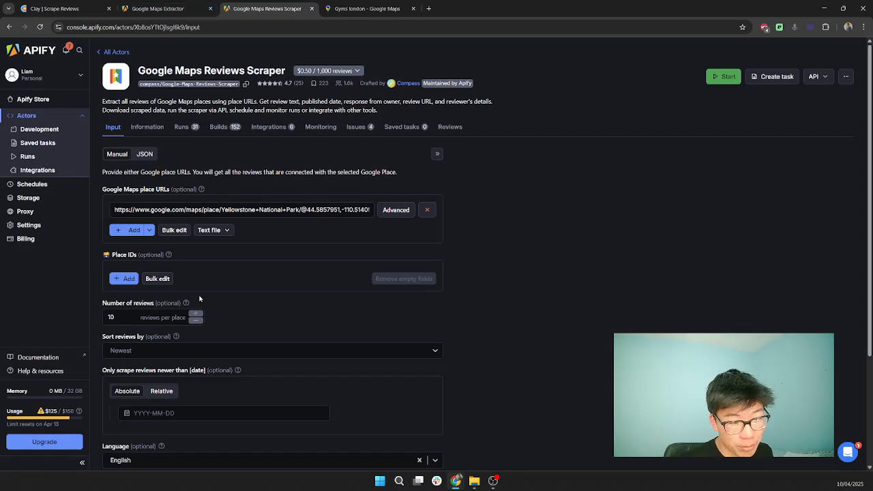
- Examine the scraper's number of reviews setting and the available options for sorting reviews
scroll(195, 306, "down", 2)
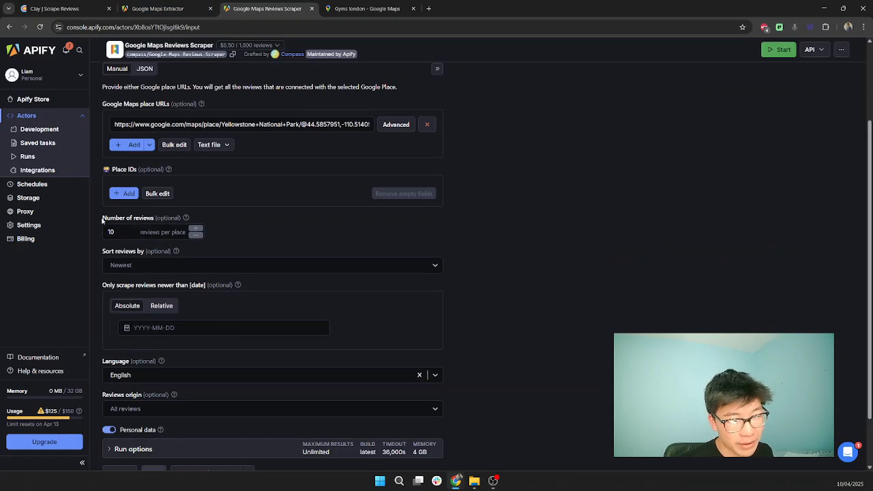
left_click_drag(105, 218, 155, 220)
left_click(311, 236)
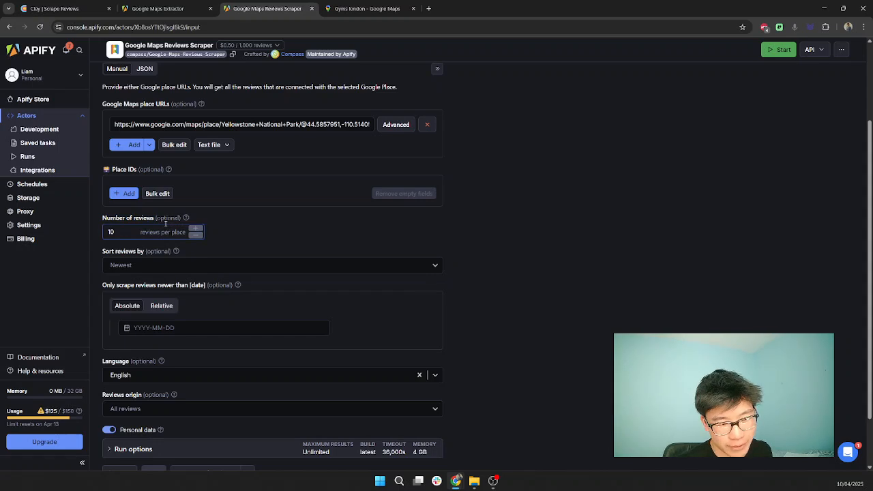
left_click(203, 263)
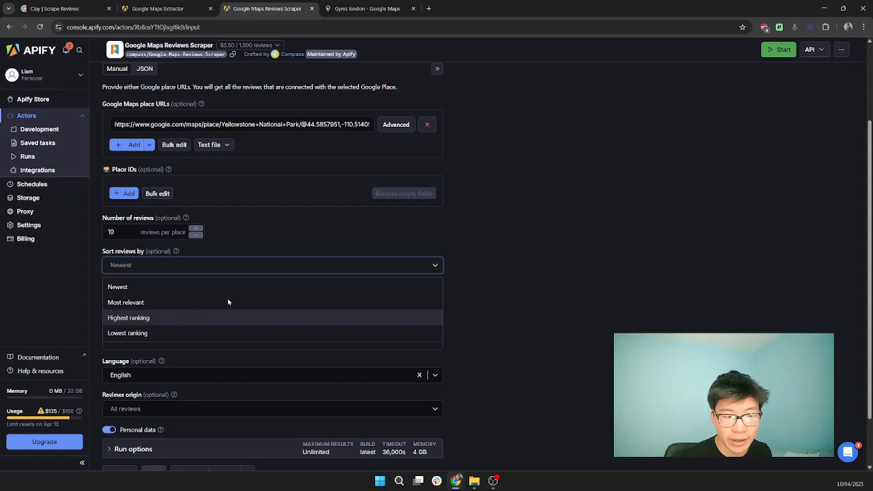
left_click(504, 275)
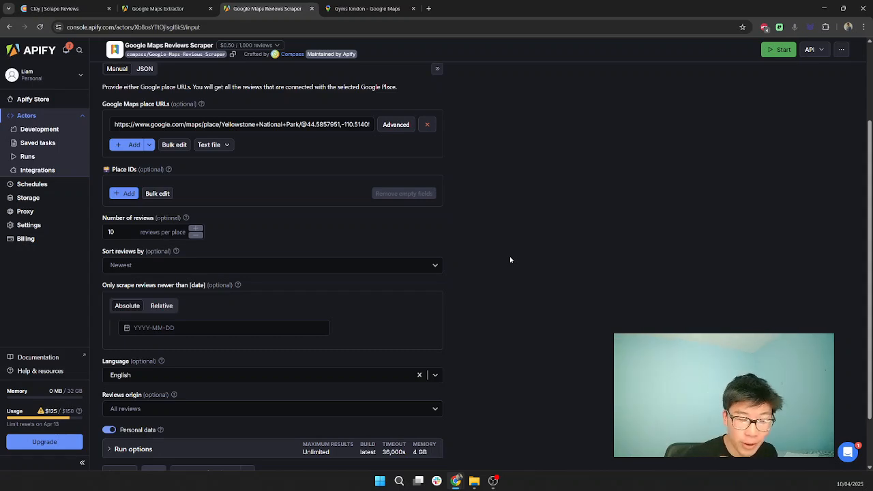
- Switch to Clay, open the Run Apify Actor column's settings and examine the reviewsSort line in its input data
left_click(54, 8)
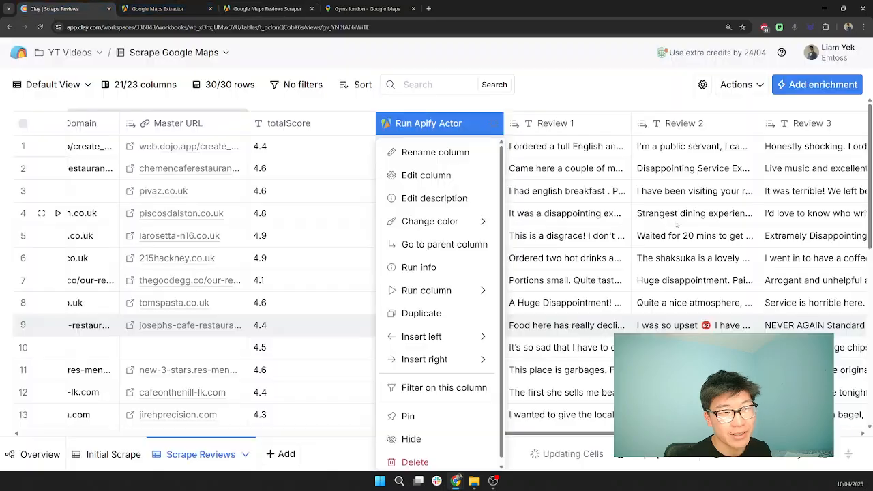
left_click(557, 98)
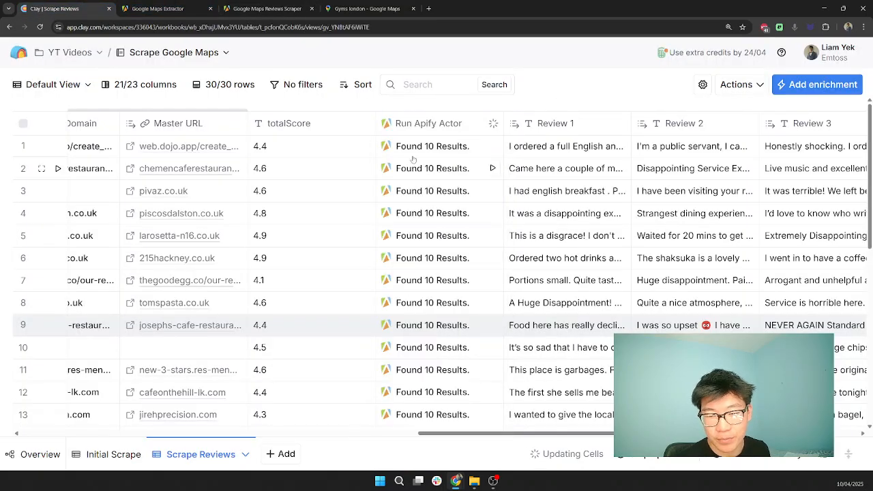
left_click(436, 124)
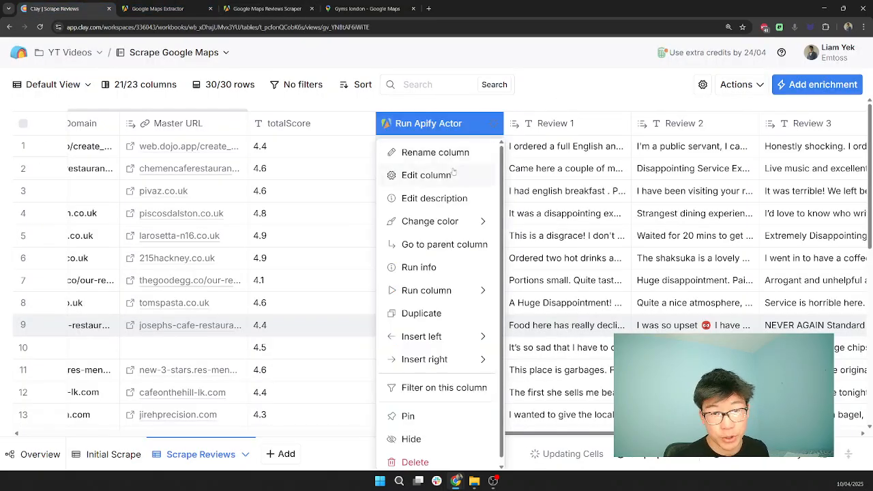
left_click(453, 173)
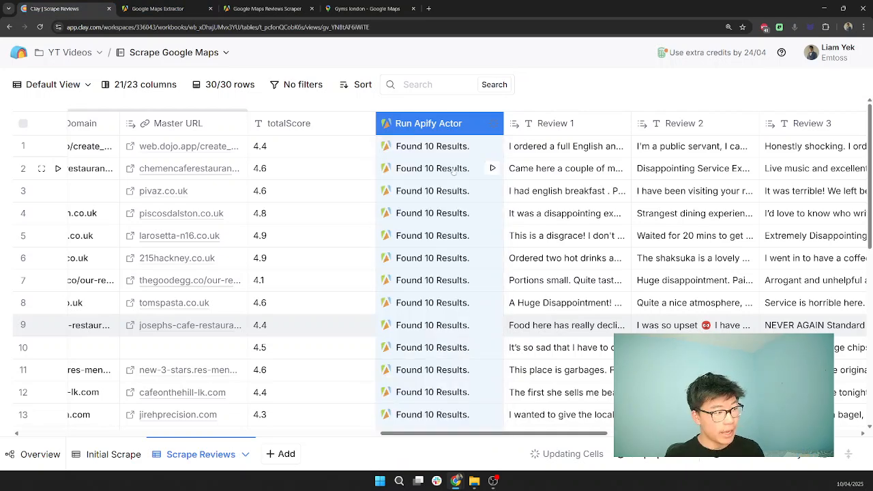
scroll(671, 264, "down", 2)
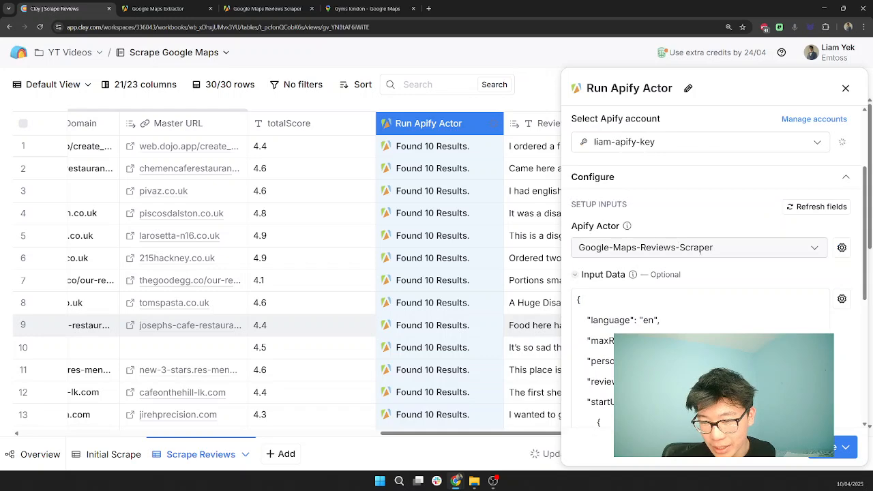
scroll(701, 253, "down", 1)
scroll(701, 252, "down", 3)
left_click_drag(628, 211, 677, 191)
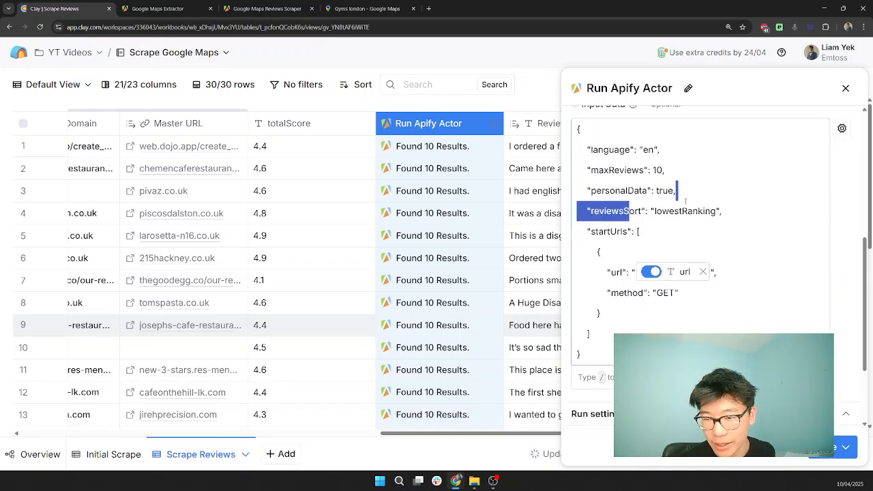
- Switch to the Google Maps Reviews Scraper in Apify and show its input as JSON
left_click(268, 8)
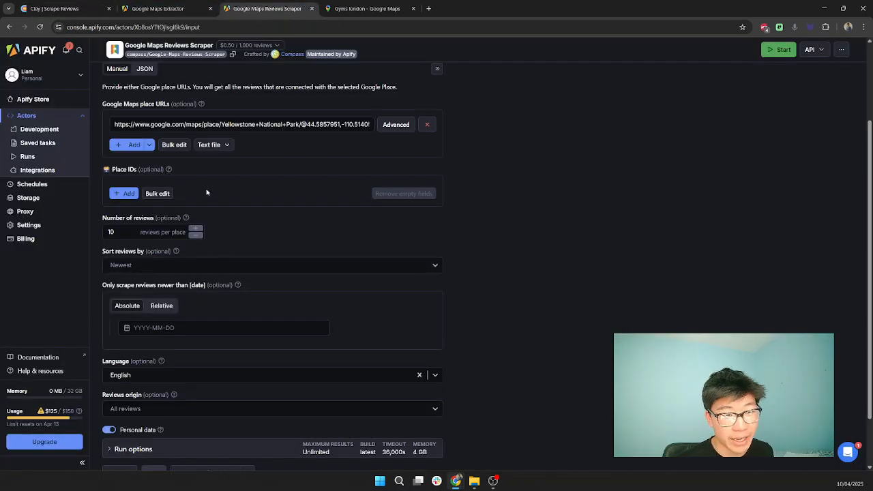
left_click(145, 130)
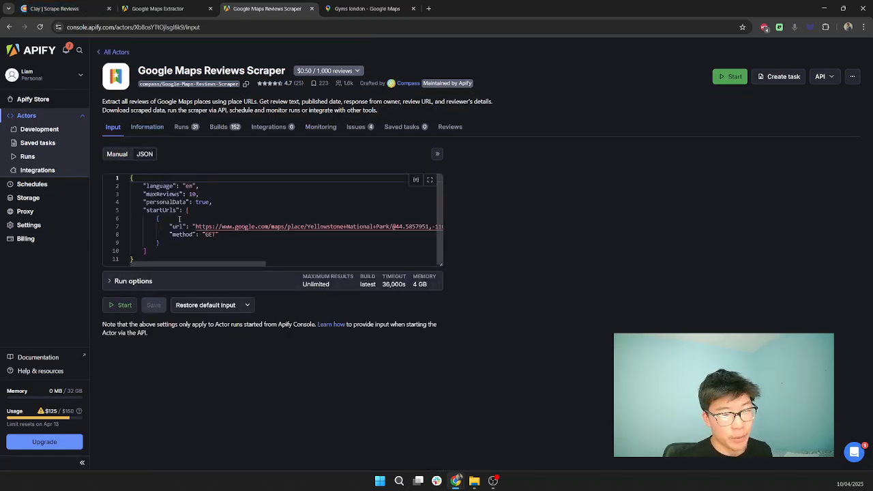
- Switch to Clay, check the startUrls section of the Run Apify Actor column's input data and close its settings
left_click(54, 8)
scroll(694, 310, "down", 2)
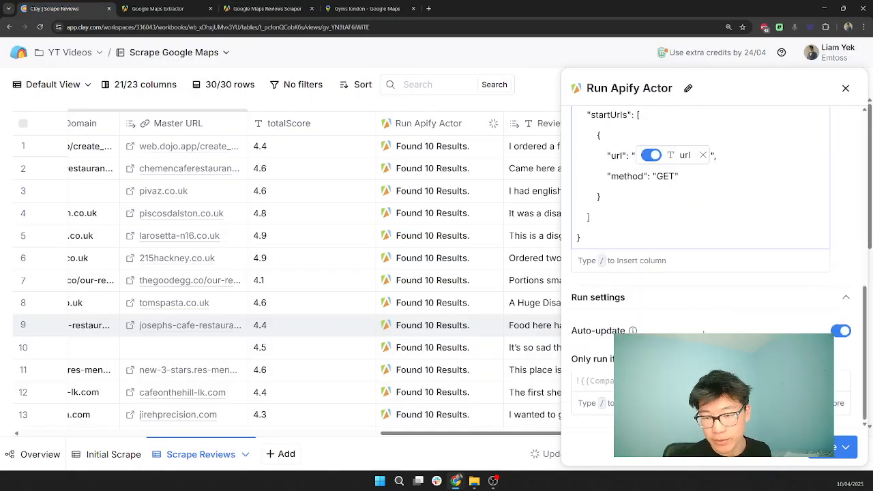
left_click(845, 89)
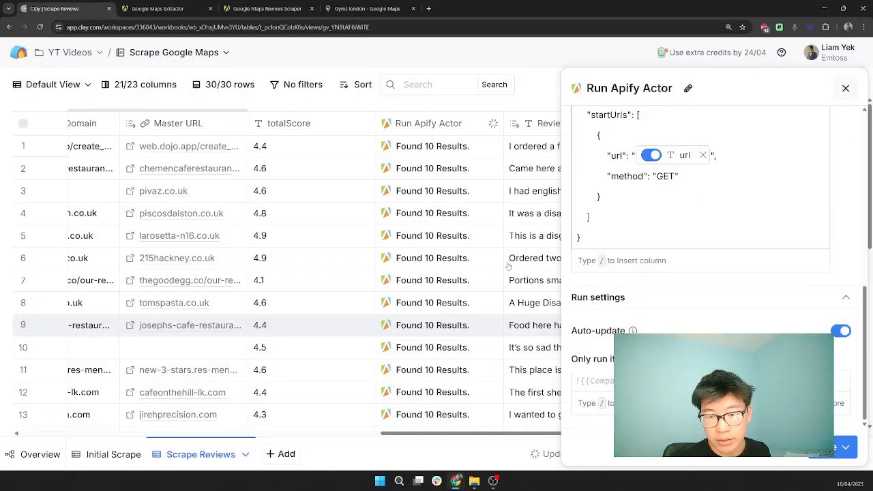
- Open the Run Apify Actor result in row 6 and examine the fields returned for review item 3
left_click(436, 256)
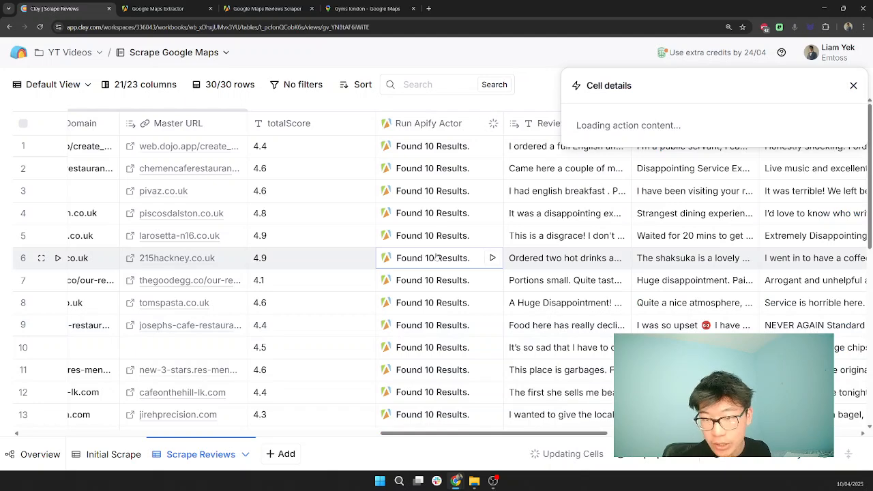
left_click(579, 150)
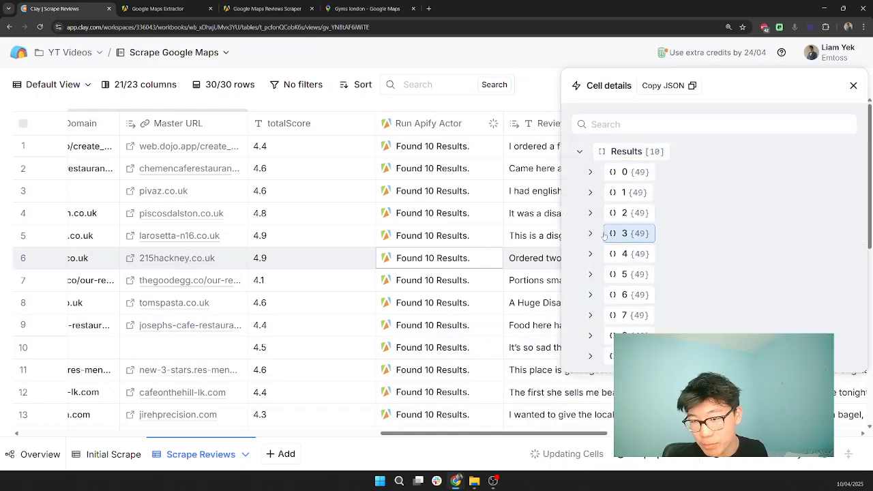
left_click(635, 234)
scroll(635, 235, "down", 2)
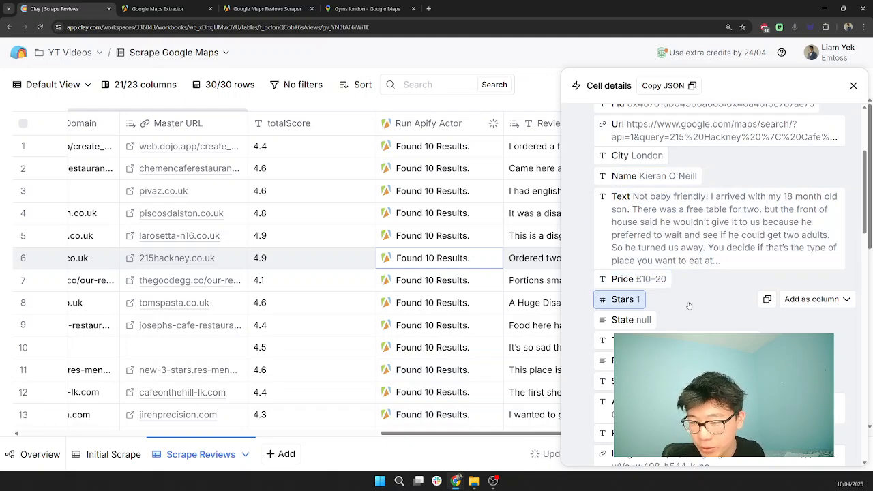
scroll(690, 304, "down", 3)
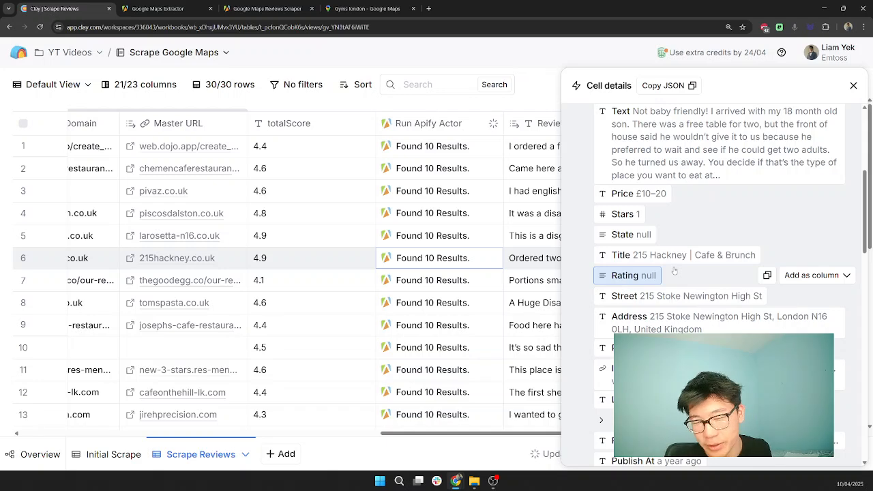
scroll(679, 276, "down", 3)
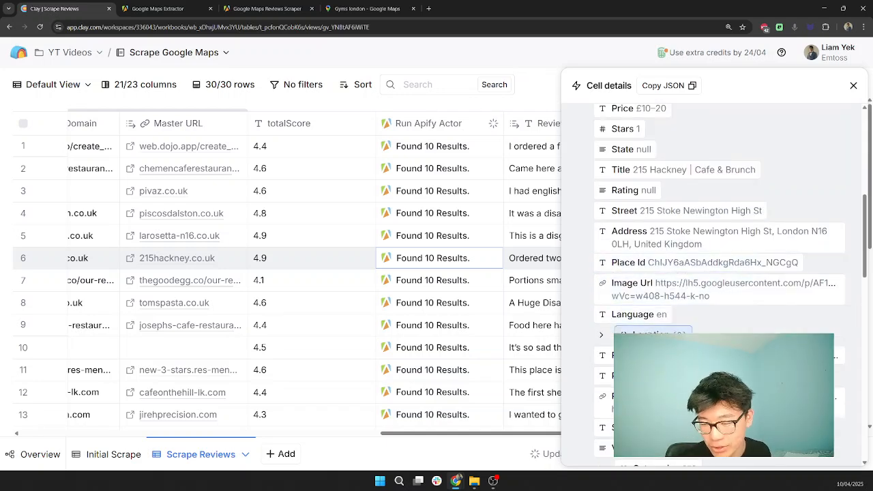
scroll(681, 292, "down", 5)
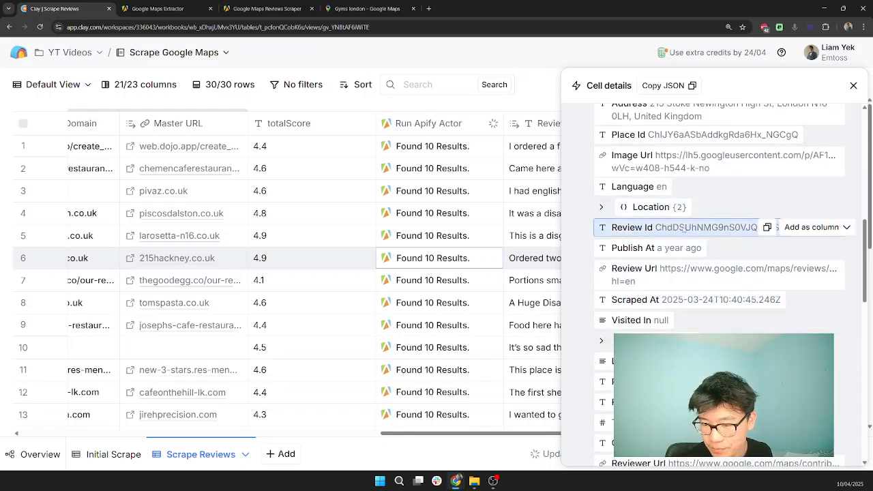
scroll(696, 302, "down", 3)
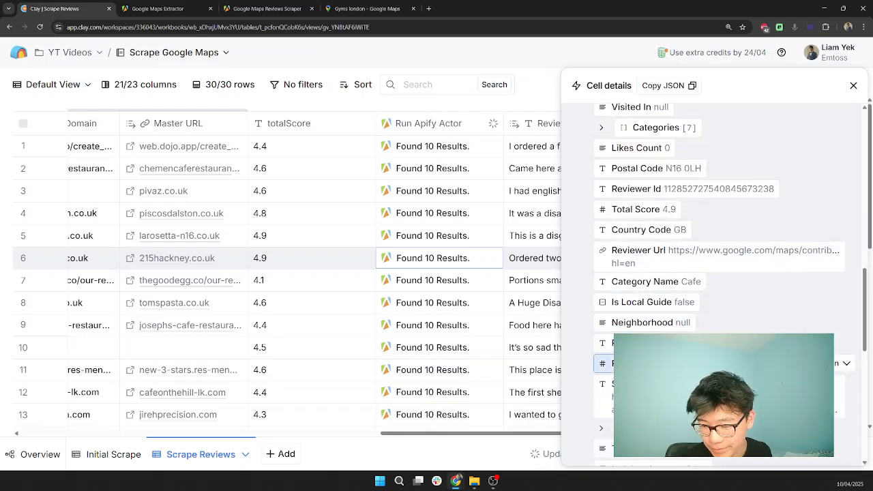
scroll(697, 302, "down", 3)
scroll(716, 273, "down", 5)
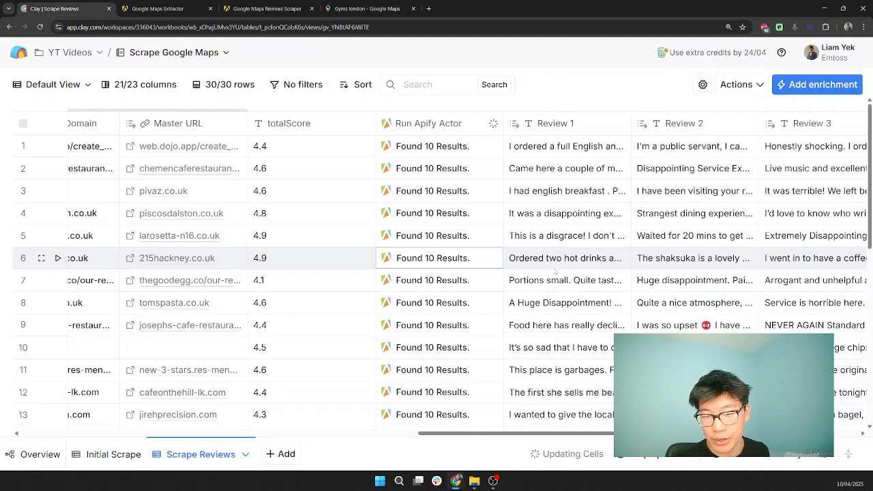
left_click(853, 85)
- Read the full Review 2 text in row 6 of the Scrape Reviews table
scroll(543, 275, "right", 3)
double_click(532, 259)
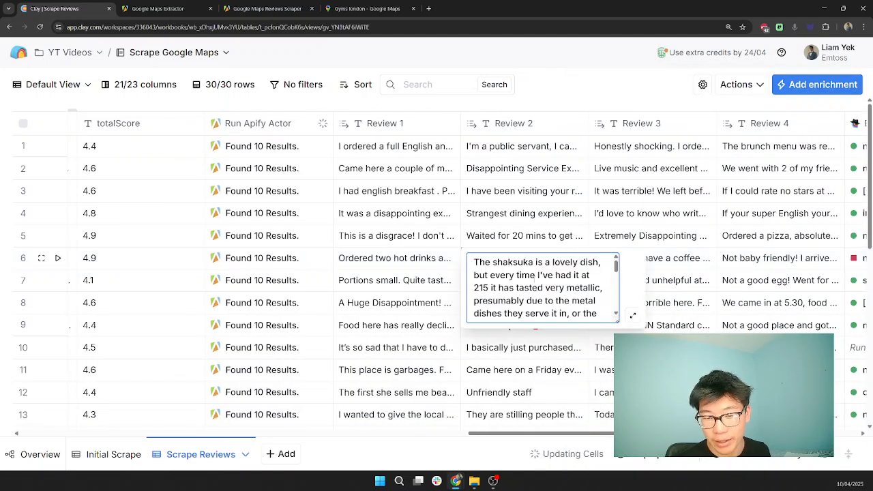
left_click_drag(495, 276, 548, 276)
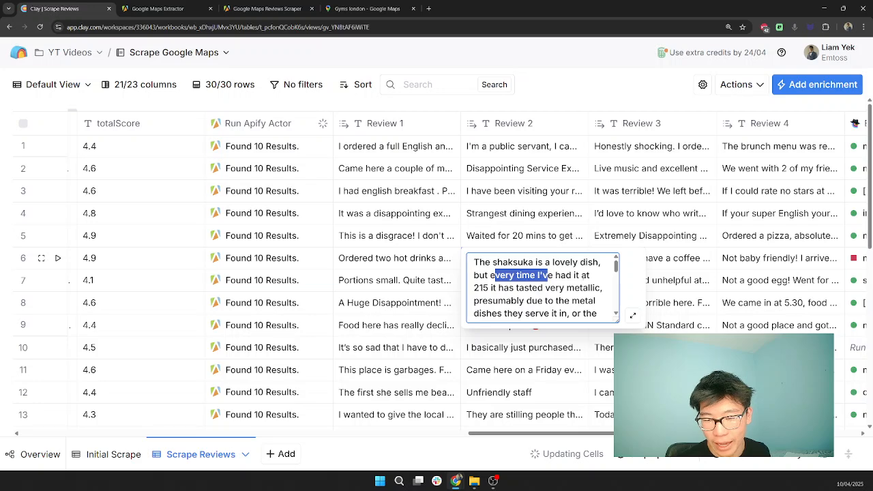
left_click_drag(474, 288, 506, 288)
left_click(507, 293)
scroll(564, 300, "down", 1)
scroll(562, 300, "down", 5)
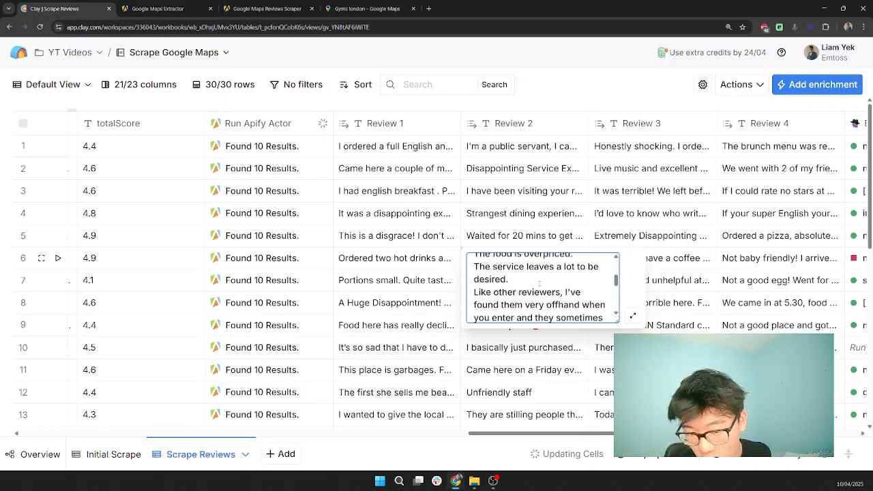
scroll(550, 293, "down", 5)
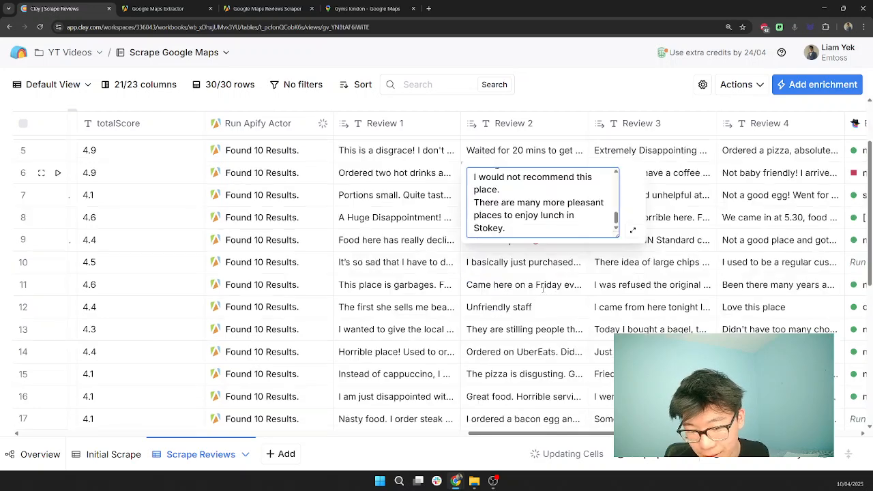
left_click(668, 308)
left_click(651, 239)
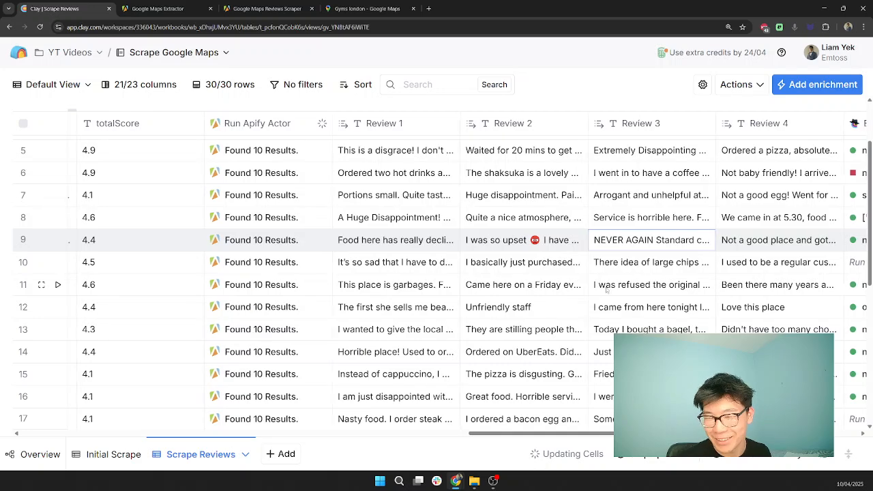
- Open the Email Extraction (2) column for editing and read the context and objective sections of its prompt
scroll(554, 285, "right", 5)
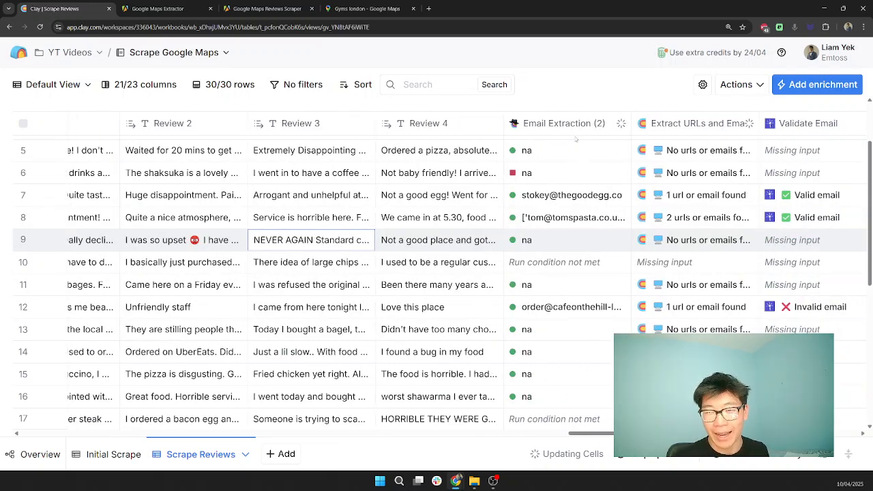
left_click(571, 123)
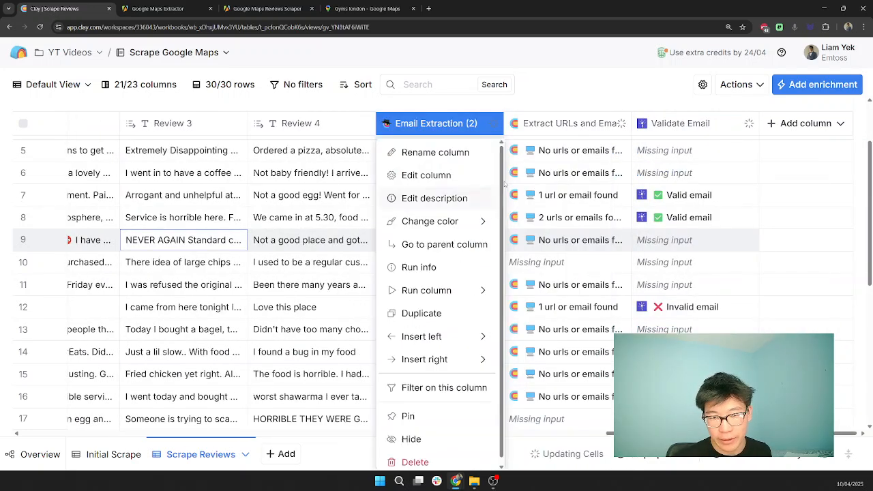
left_click(453, 175)
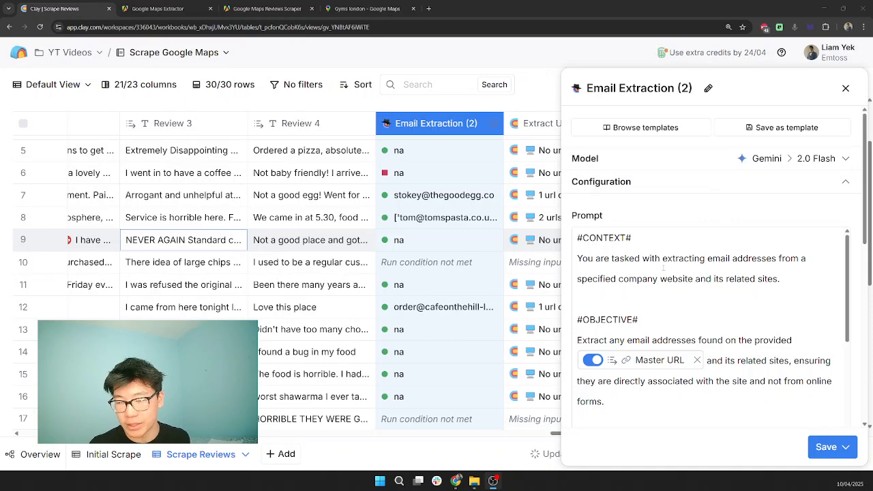
left_click_drag(631, 259, 712, 259)
left_click(597, 279)
left_click_drag(598, 280, 782, 280)
left_click(603, 300)
scroll(603, 300, "down", 1)
left_click_drag(620, 298, 789, 318)
left_click(714, 297)
left_click(749, 334)
scroll(730, 315, "down", 1)
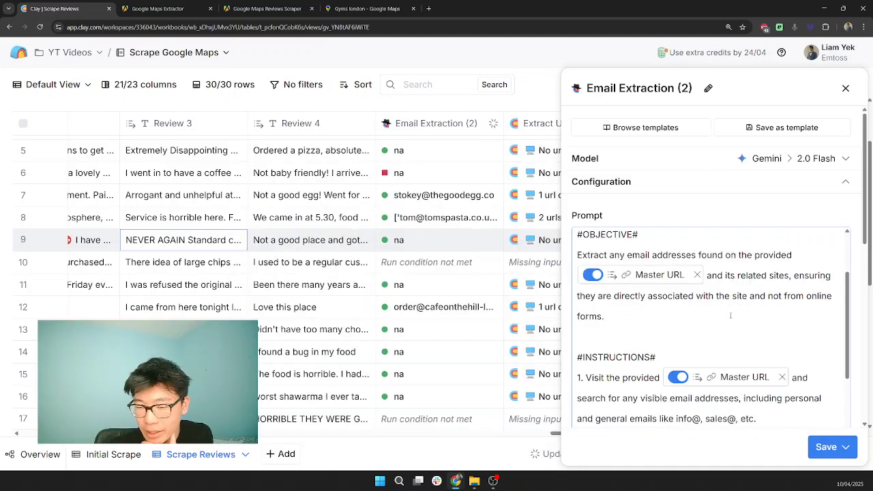
- Examine the instructions and examples sections of the email extraction prompt
scroll(674, 309, "down", 1)
left_click_drag(625, 279, 714, 312)
left_click(667, 293)
scroll(634, 266, "down", 2)
left_click(743, 327)
scroll(710, 327, "down", 2)
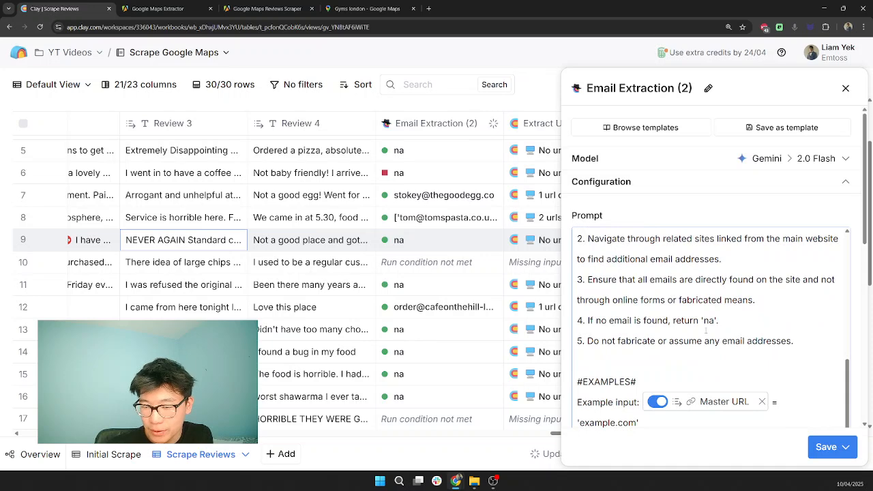
left_click_drag(619, 280, 732, 366)
left_click(760, 346)
scroll(704, 362, "down", 3)
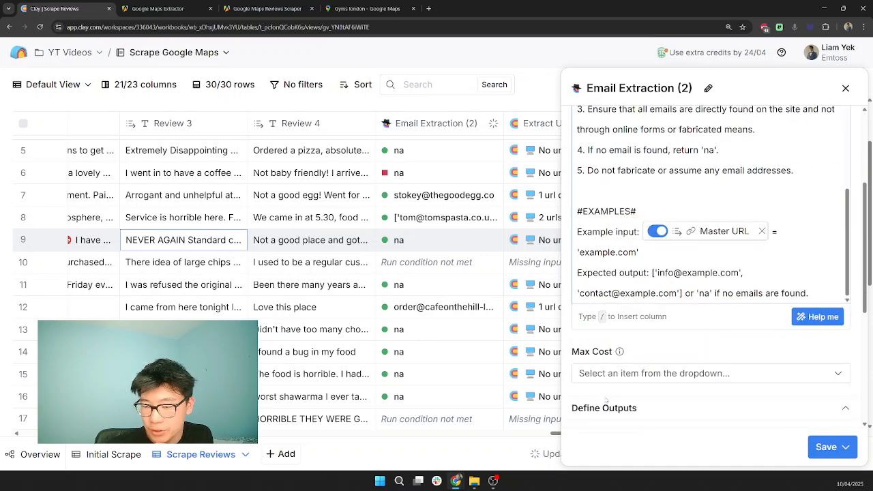
- Review the email extraction column's output definition and run condition, and close its settings without saving
scroll(671, 339, "down", 3)
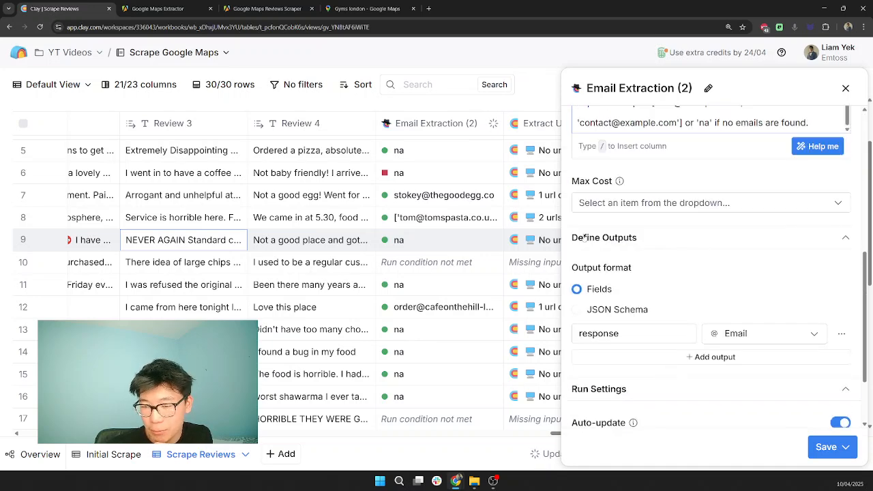
scroll(727, 294, "down", 2)
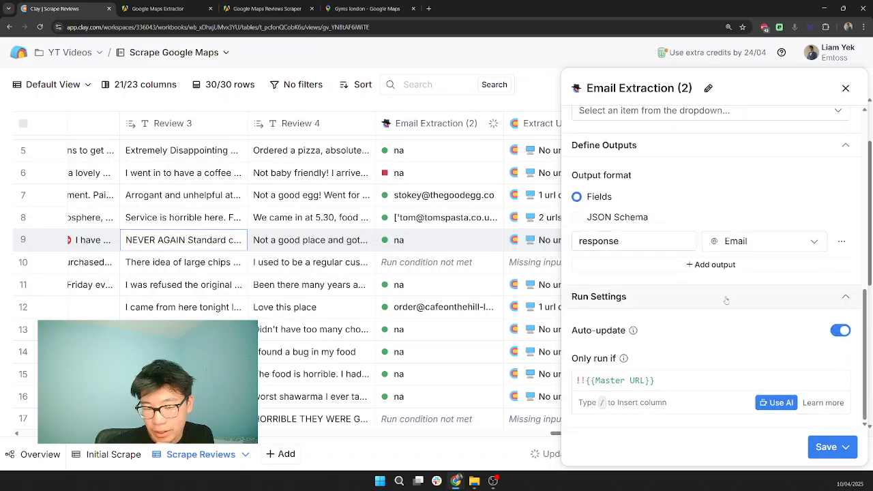
left_click(845, 89)
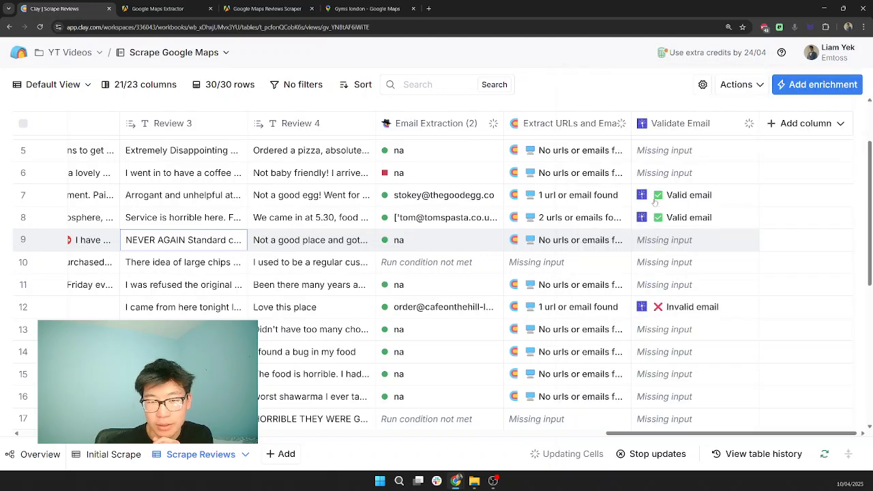
- Inspect the response and reasoning details of the Email Extraction (2) results in rows 8, 7 and 12
left_click(437, 218)
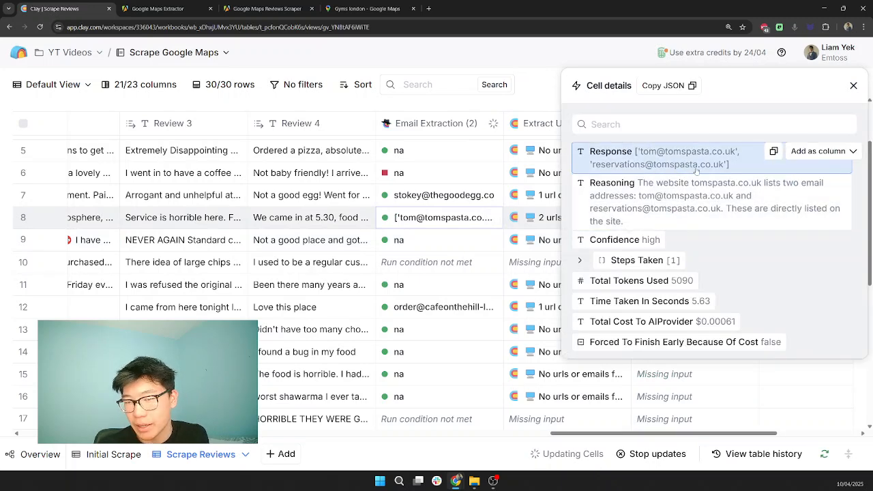
left_click(854, 86)
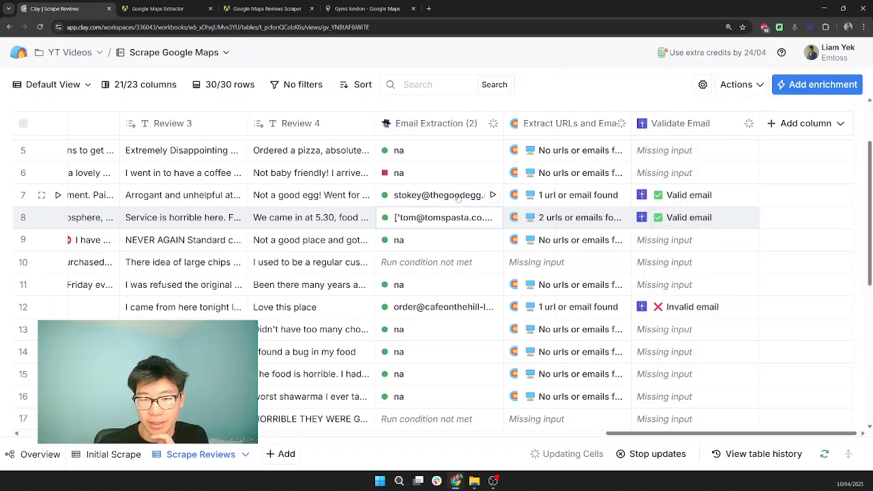
left_click(458, 197)
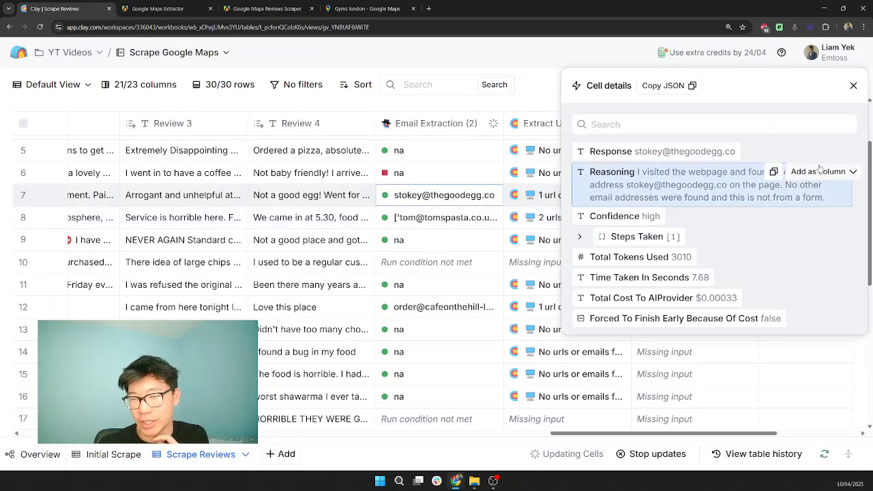
left_click(853, 86)
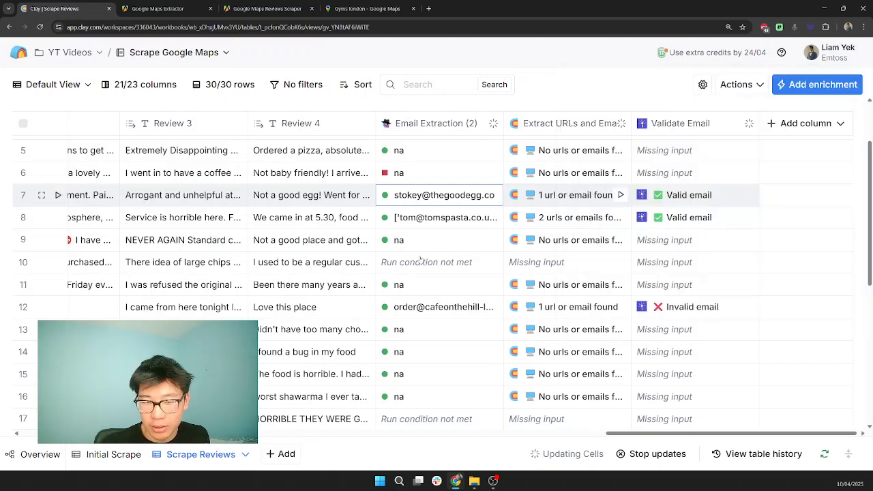
left_click(433, 310)
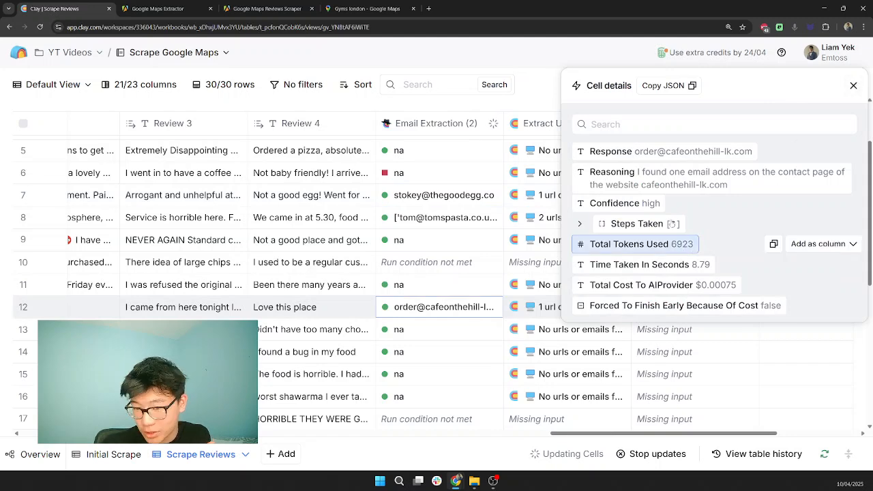
left_click(853, 85)
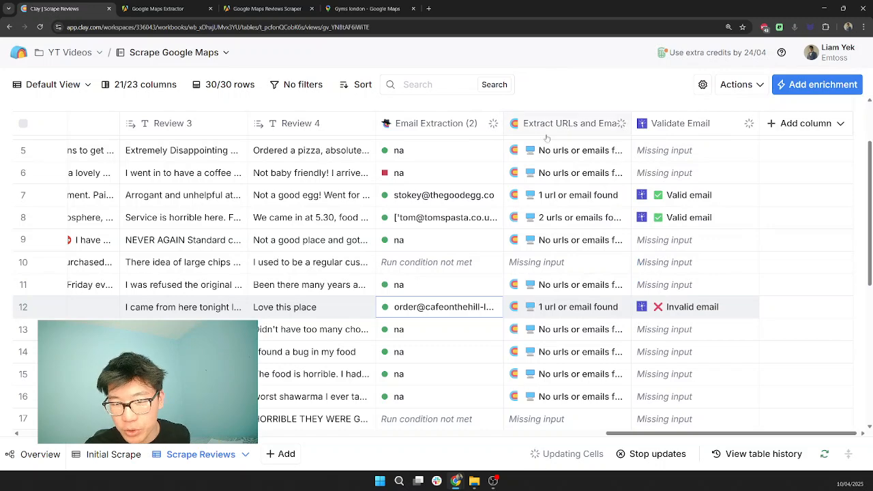
- Run Write to Other Table for the Paris row in the Initial Scrape table and return to the Scrape Reviews table
scroll(526, 289, "right", 1)
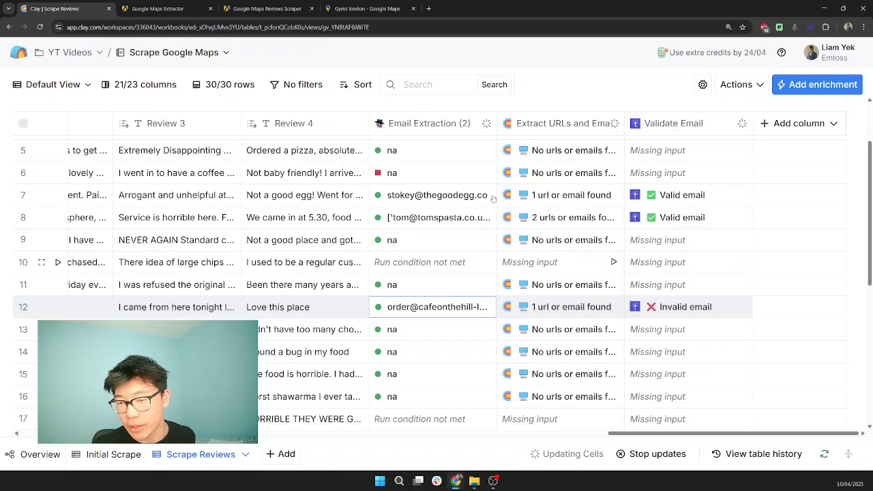
key("ctrl+minus")
key("ctrl+minus")
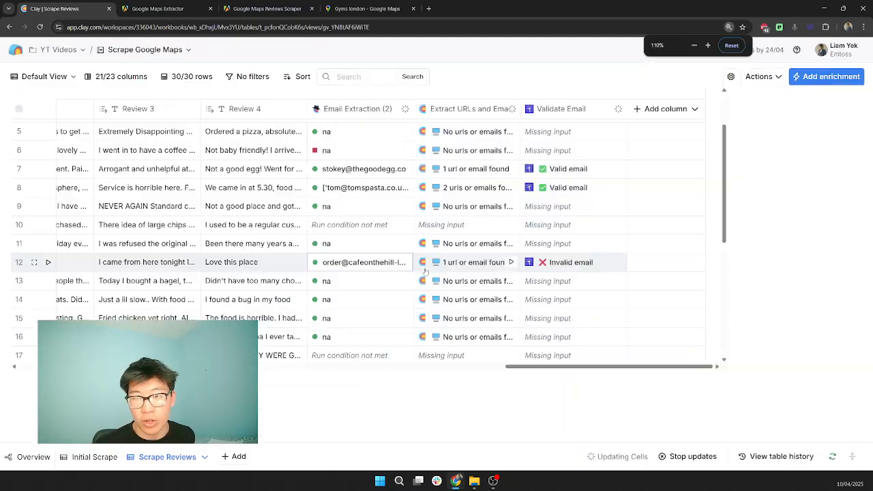
left_click(81, 459)
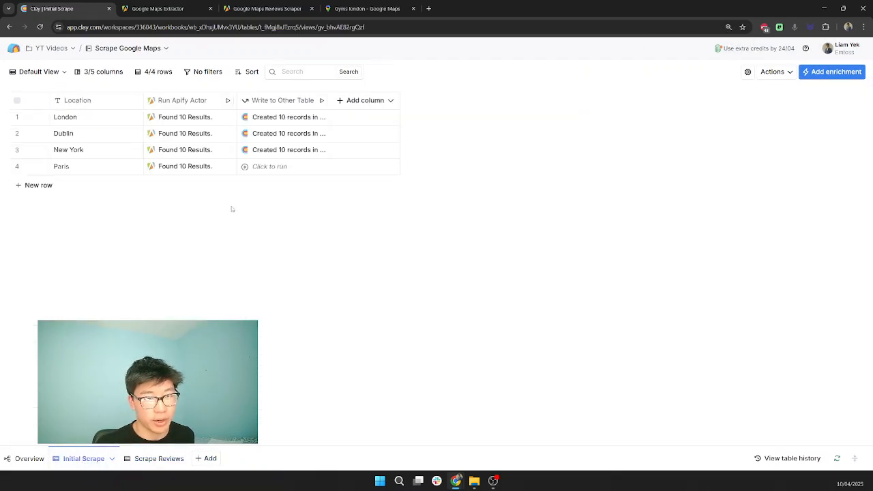
left_click(245, 167)
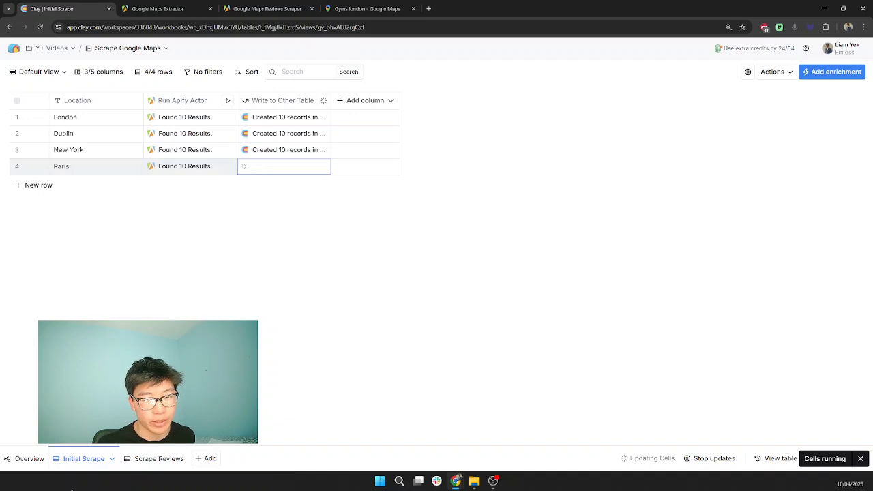
left_click(169, 458)
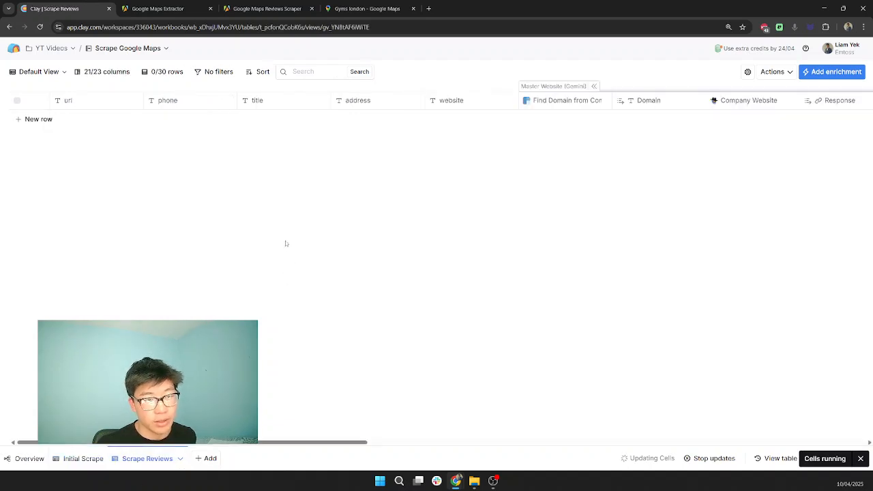
- Examine the newly added Paris rows in the Scrape Reviews table, from the website and domain columns through reviews and email extraction
scroll(287, 230, "down", 5)
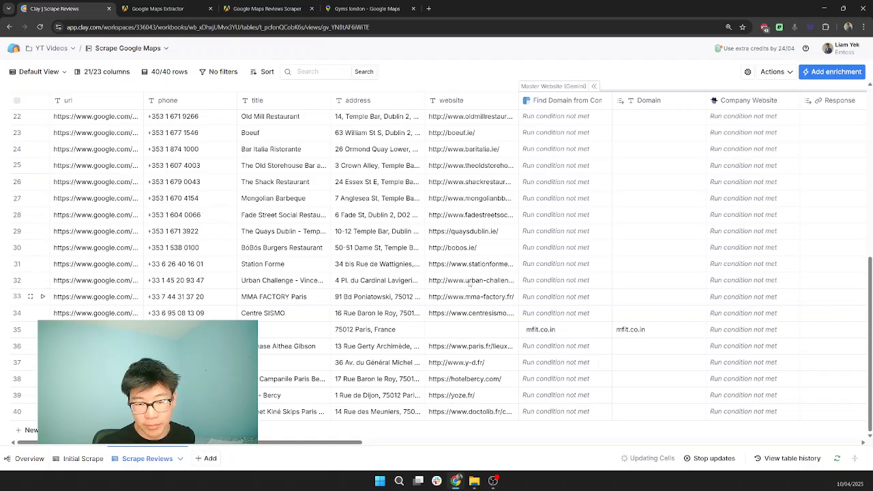
scroll(487, 379, "right", 5)
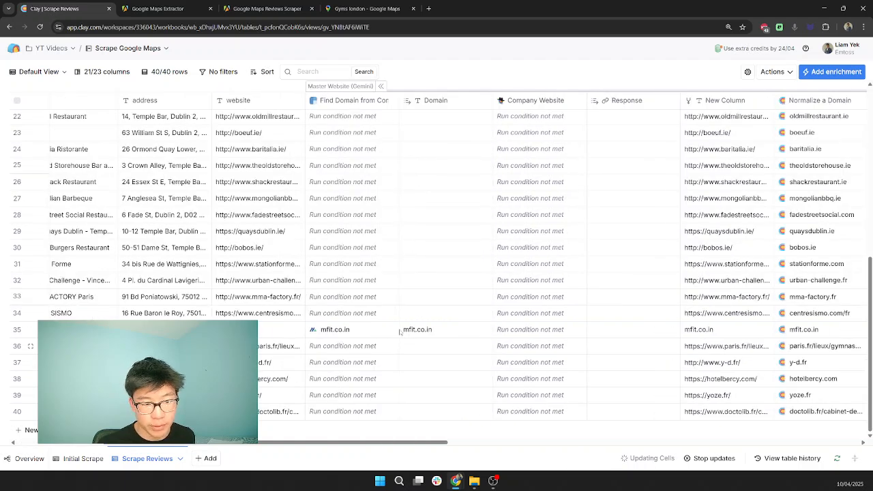
scroll(382, 334, "left", 5)
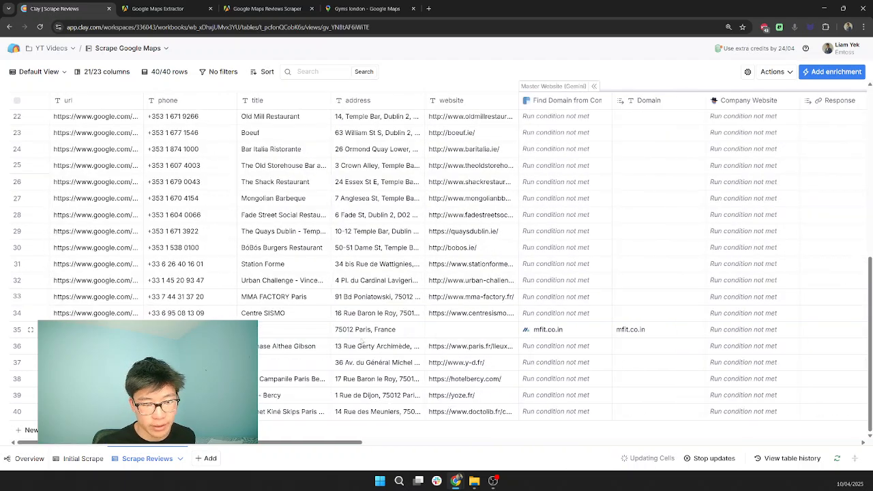
scroll(573, 341, "right", 4)
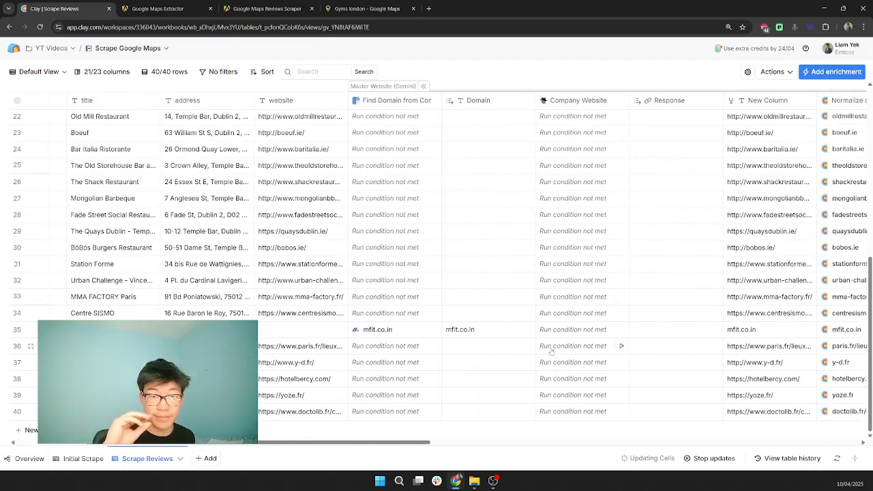
scroll(631, 309, "right", 15)
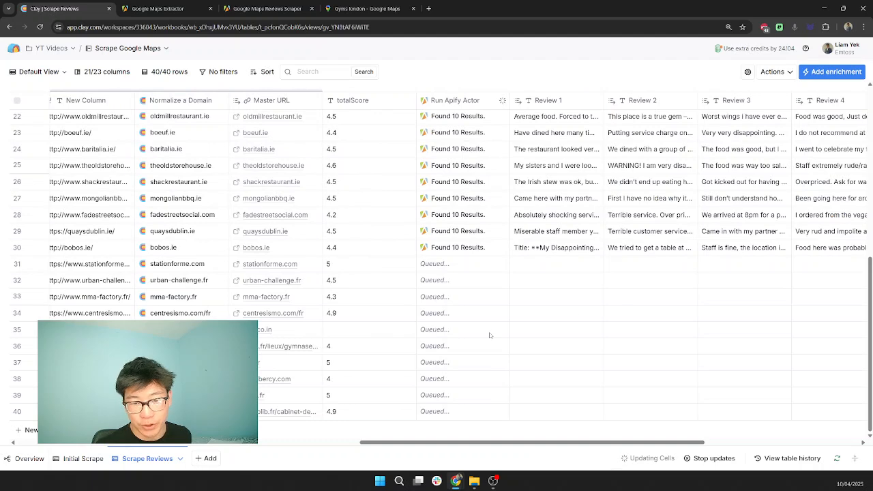
scroll(546, 358, "right", 2)
scroll(545, 359, "right", 2)
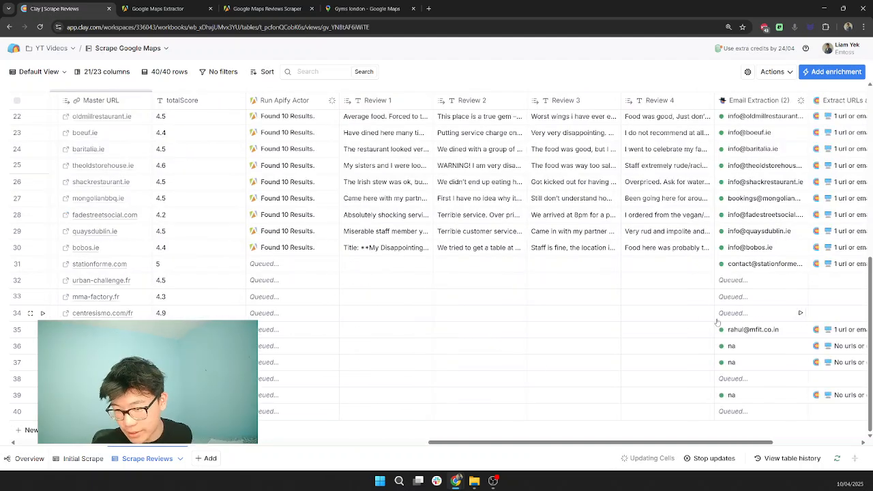
scroll(718, 323, "right", 2)
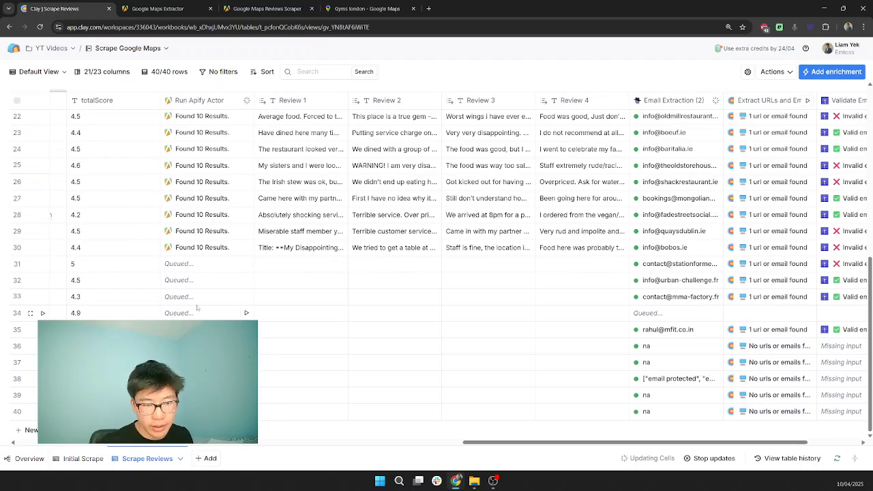
- Check the run history of the Google Maps Reviews Scraper actor in Apify, and return to the Clay table
left_click(270, 7)
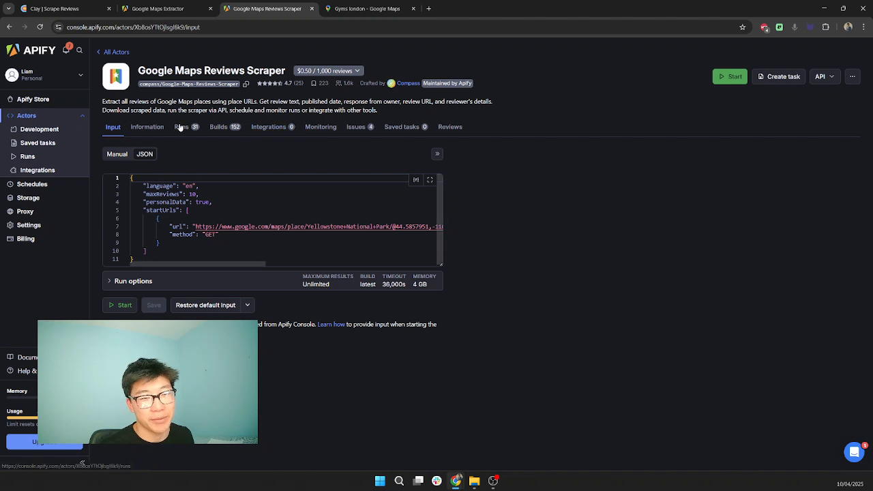
left_click(182, 127)
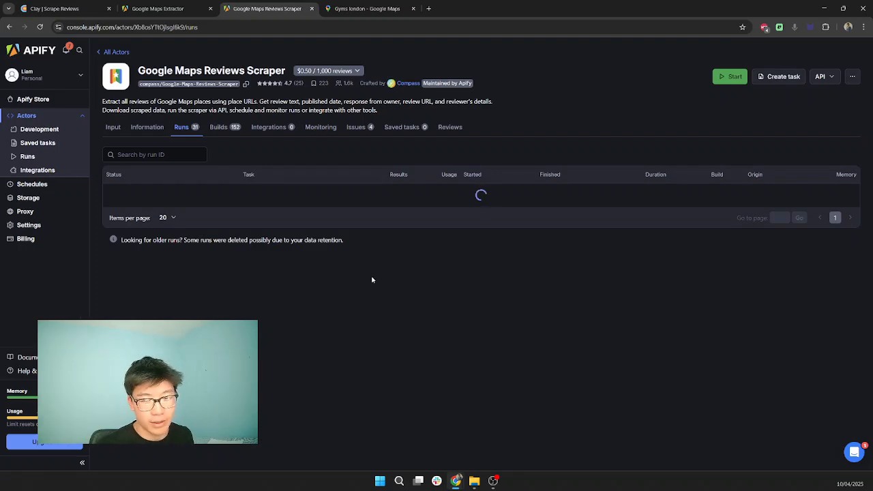
left_click(90, 10)
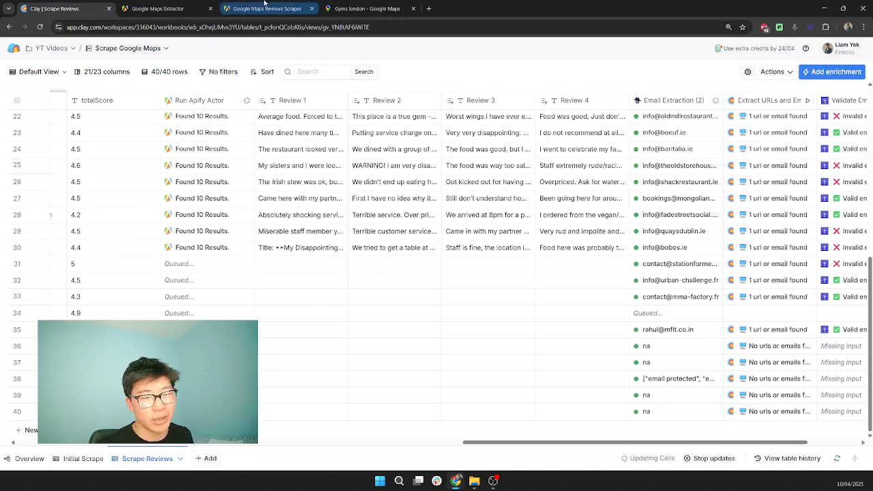
left_click(297, 10)
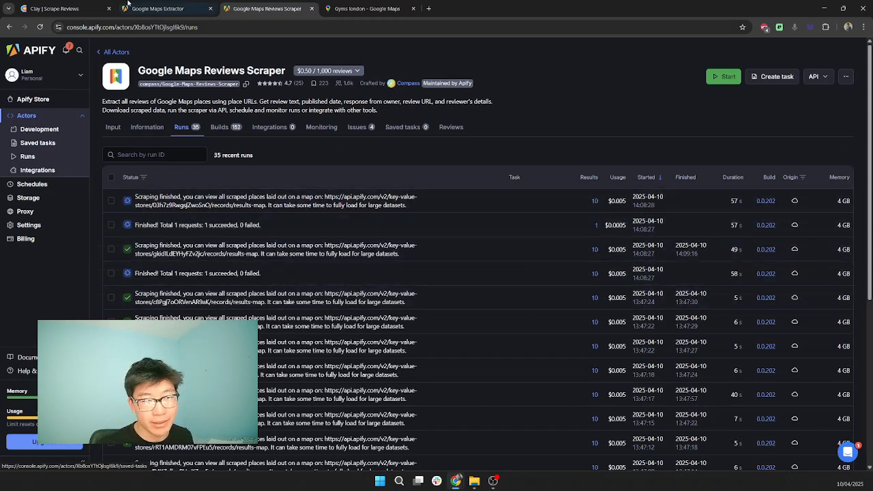
left_click(75, 9)
- Read the Review 1 text in row 38, and review the email validation results and the table's first rows
scroll(304, 315, "right", 1)
scroll(317, 316, "left", 1)
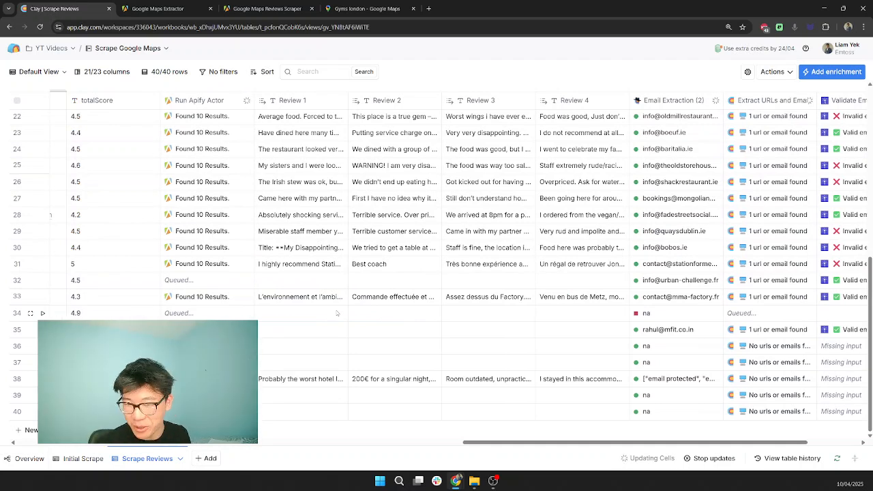
left_click(296, 385)
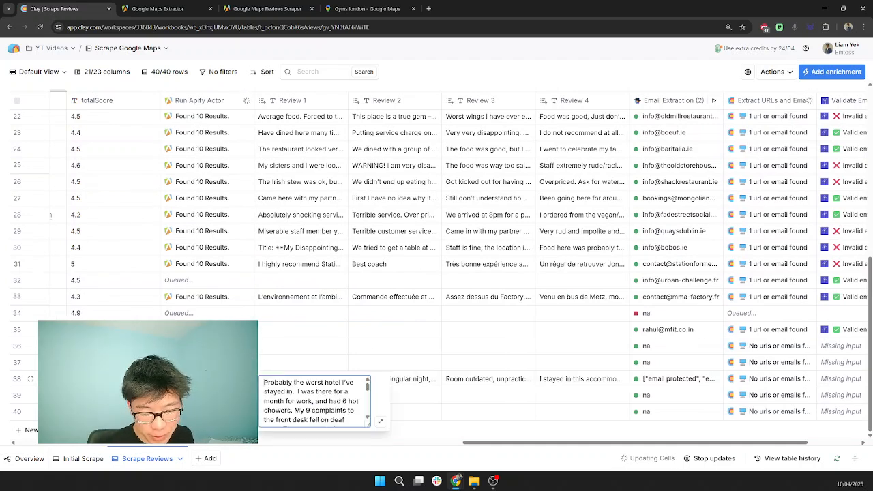
left_click(306, 353)
scroll(409, 341, "right", 4)
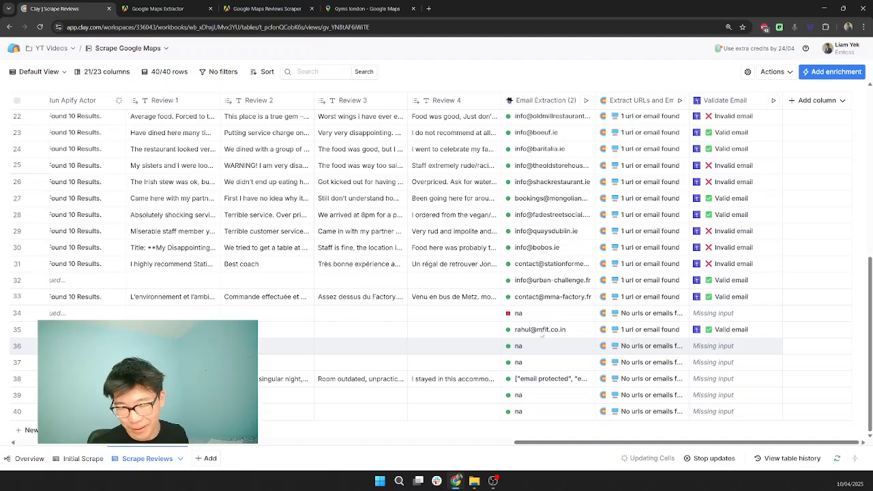
scroll(549, 334, "left", 15)
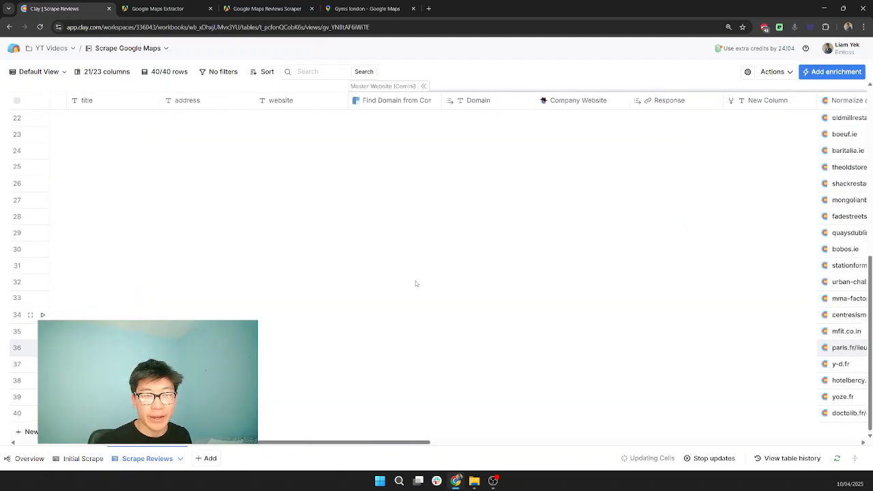
scroll(415, 283, "up", 5)
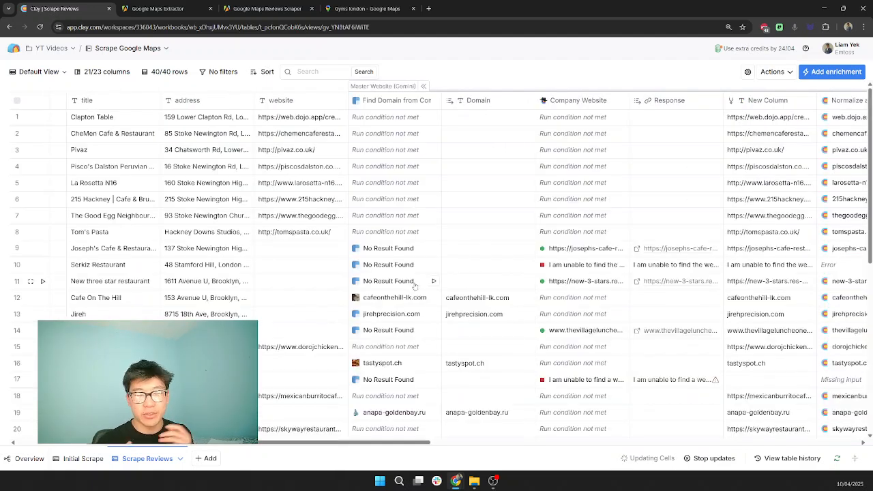